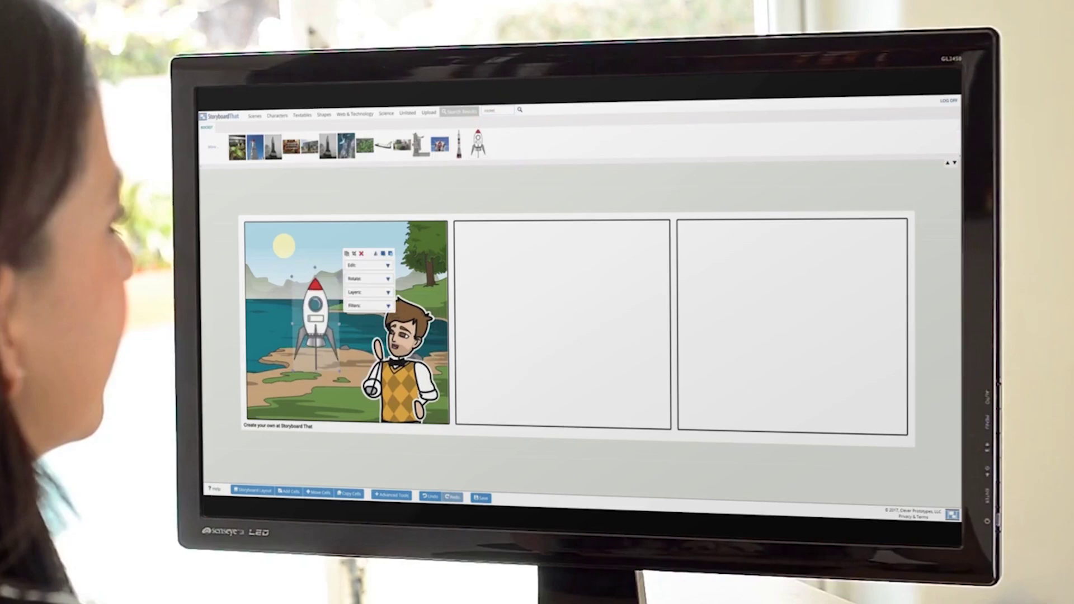
Enlarge the rocket in cell 1, put the starry space-window scene in cell 2, and select the teen.
{"action": "left_click_drag", "start_coordinate": [339, 277], "coordinate": [362, 229]}
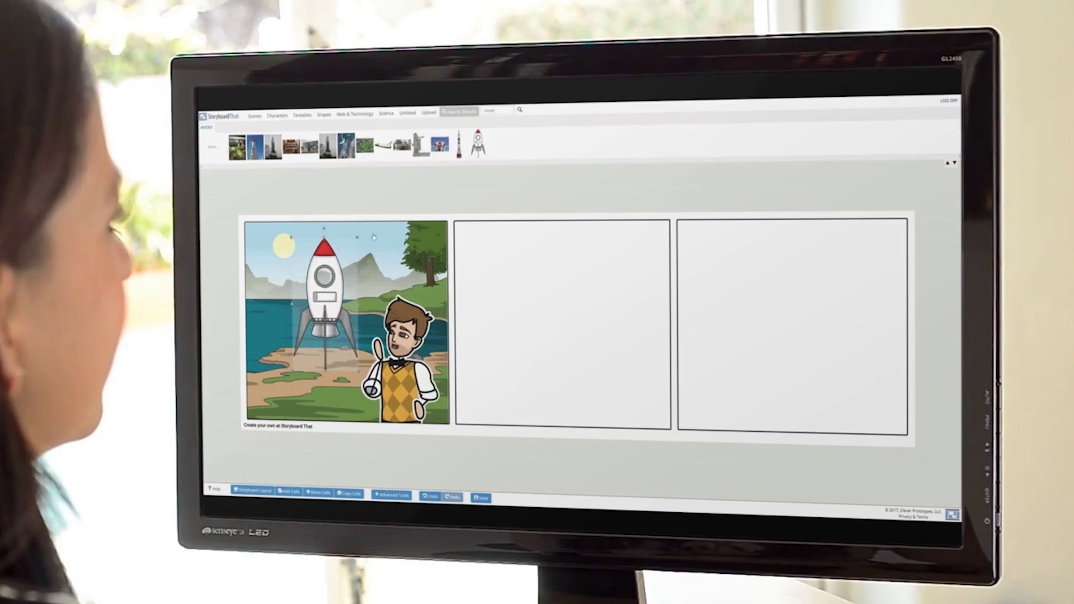
{"action": "left_click", "coordinate": [255, 116]}
{"action": "left_click_drag", "start_coordinate": [911, 136], "coordinate": [559, 286]}
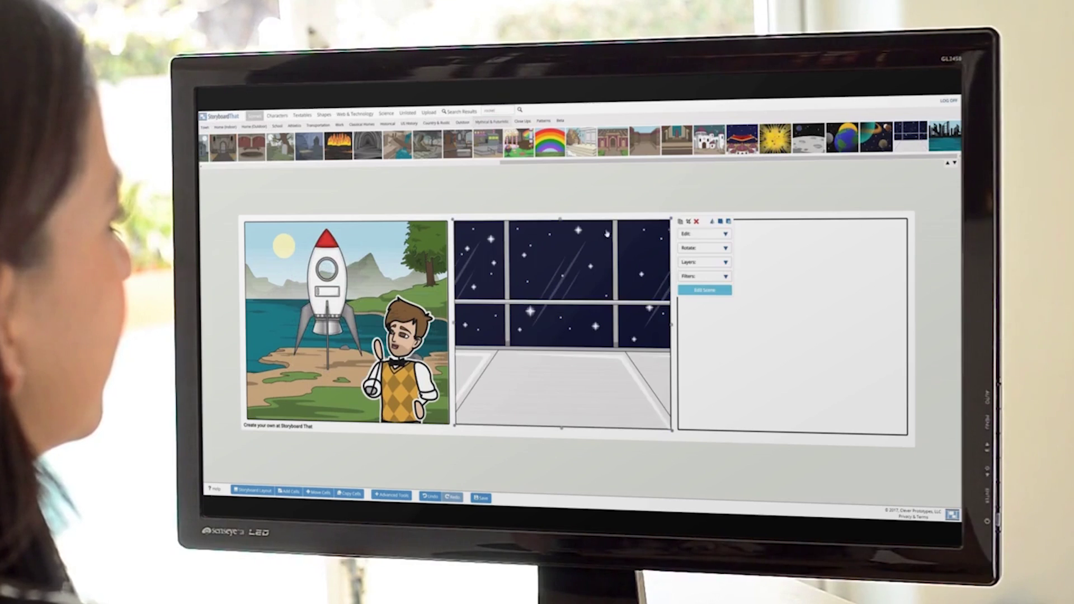
{"action": "left_click", "coordinate": [408, 336]}
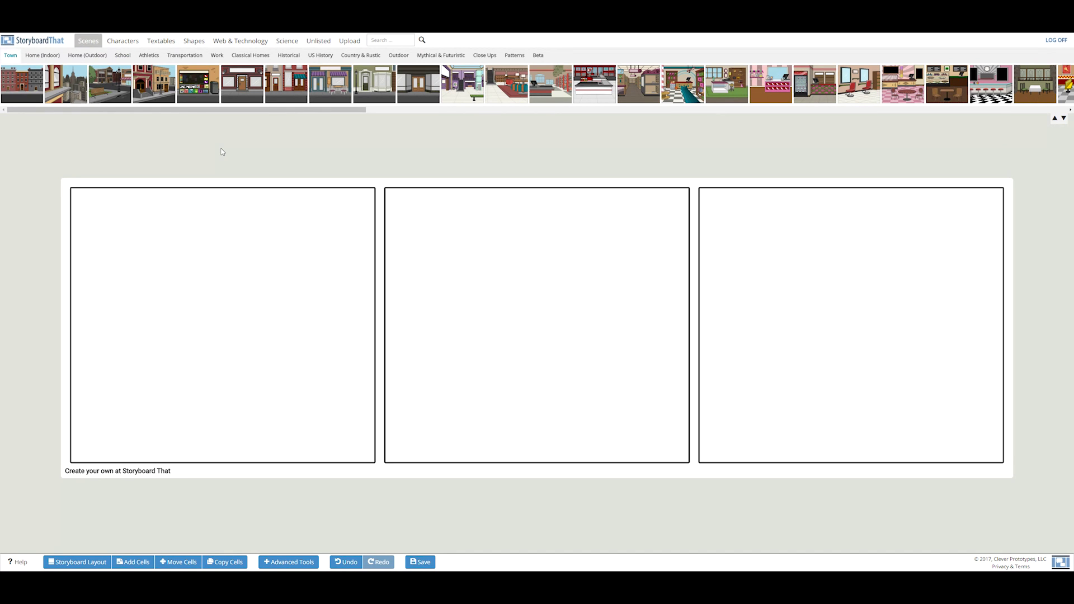
Place the Outdoor lake scene with mountains, sun and tree in cell 1 and open its Smart Scene settings.
{"action": "left_click", "coordinate": [398, 56]}
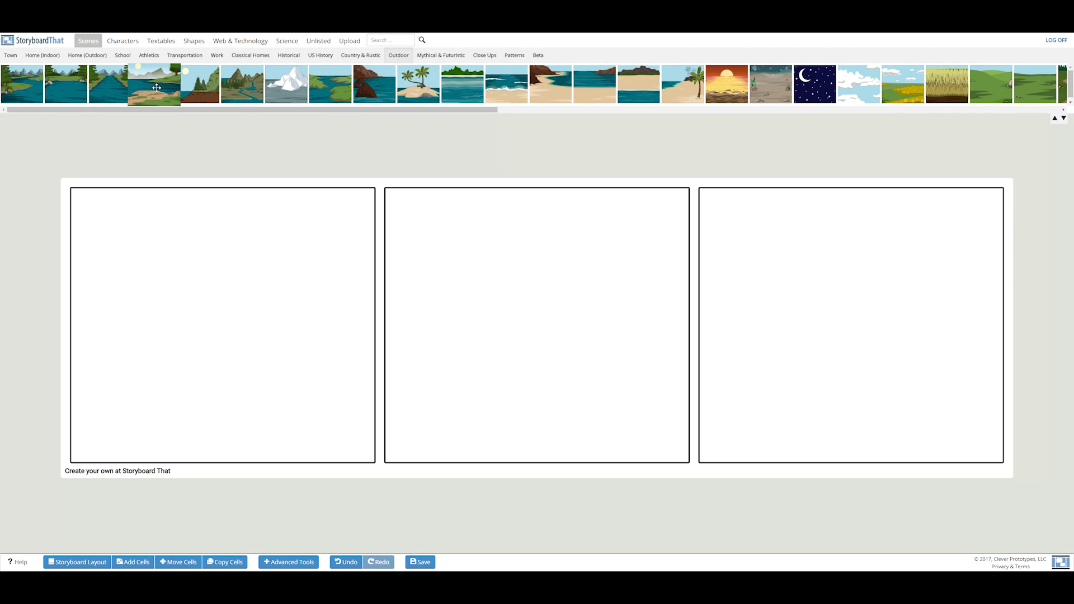
{"action": "left_click_drag", "start_coordinate": [164, 87], "coordinate": [216, 346]}
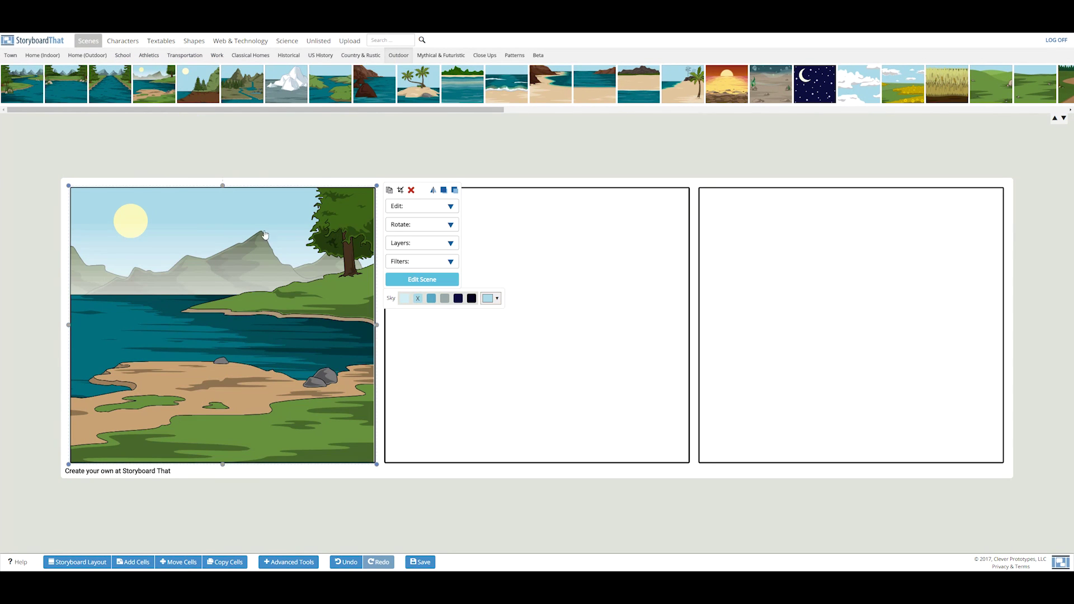
{"action": "left_click", "coordinate": [331, 160]}
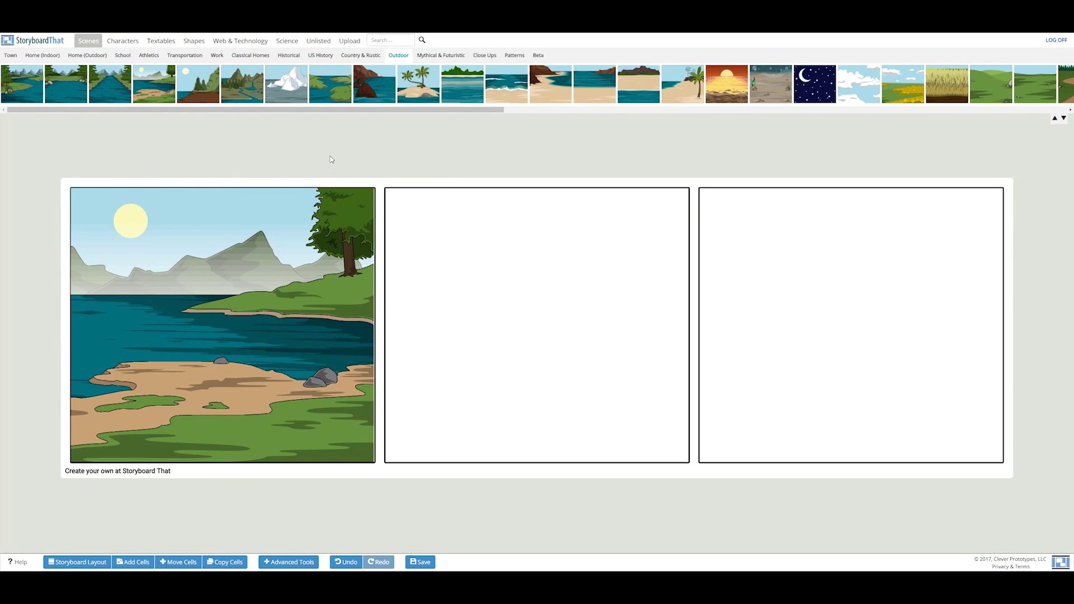
{"action": "left_click", "coordinate": [330, 221]}
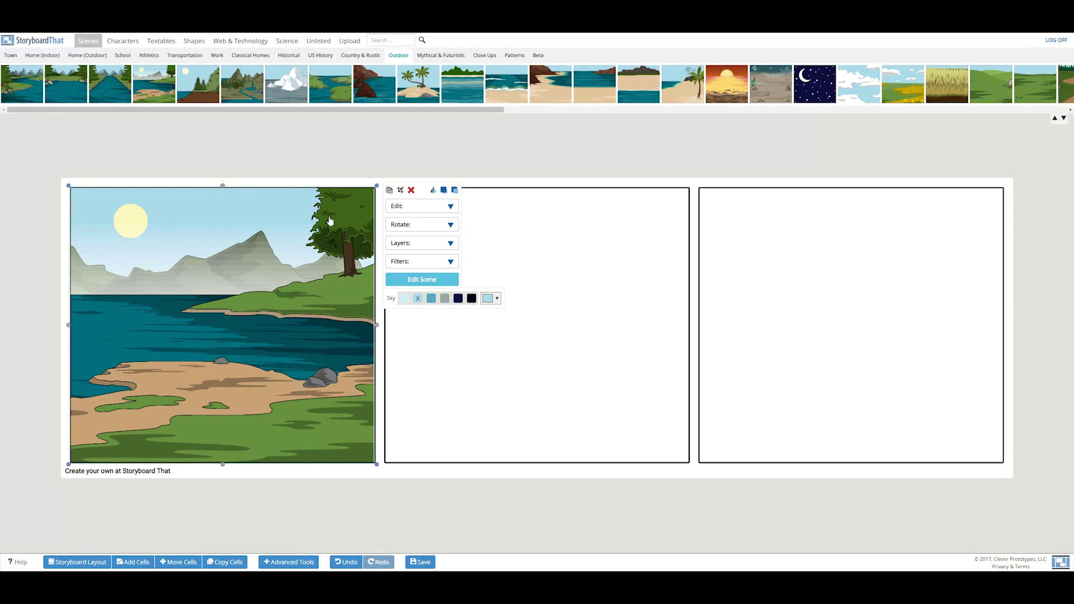
{"action": "left_click", "coordinate": [434, 281]}
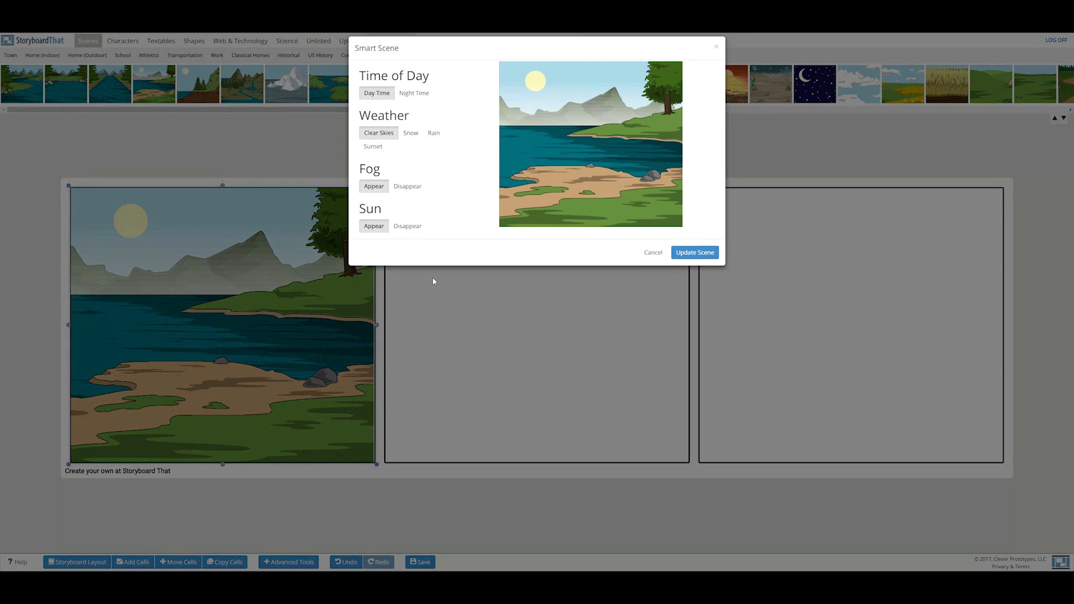
{"action": "left_click", "coordinate": [422, 96]}
{"action": "left_click", "coordinate": [377, 93]}
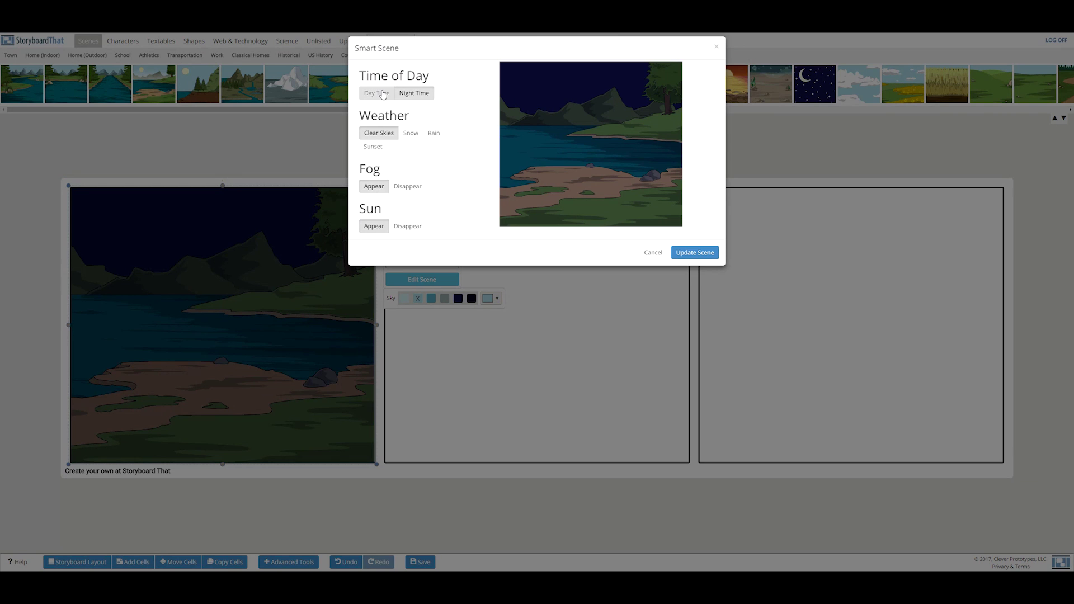
{"action": "left_click", "coordinate": [409, 135]}
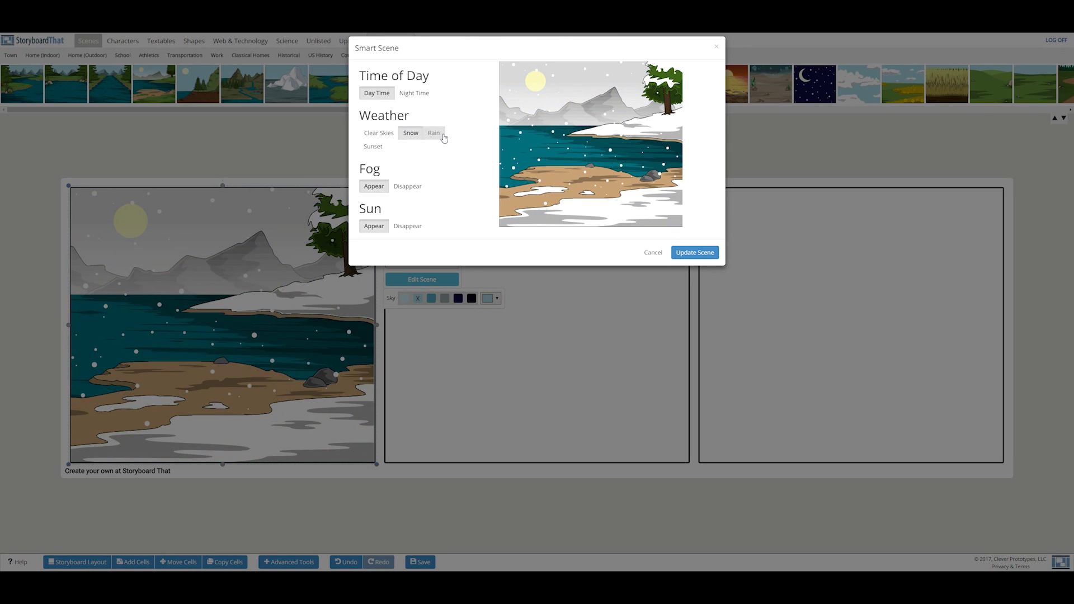
{"action": "left_click", "coordinate": [434, 134]}
{"action": "left_click", "coordinate": [373, 147]}
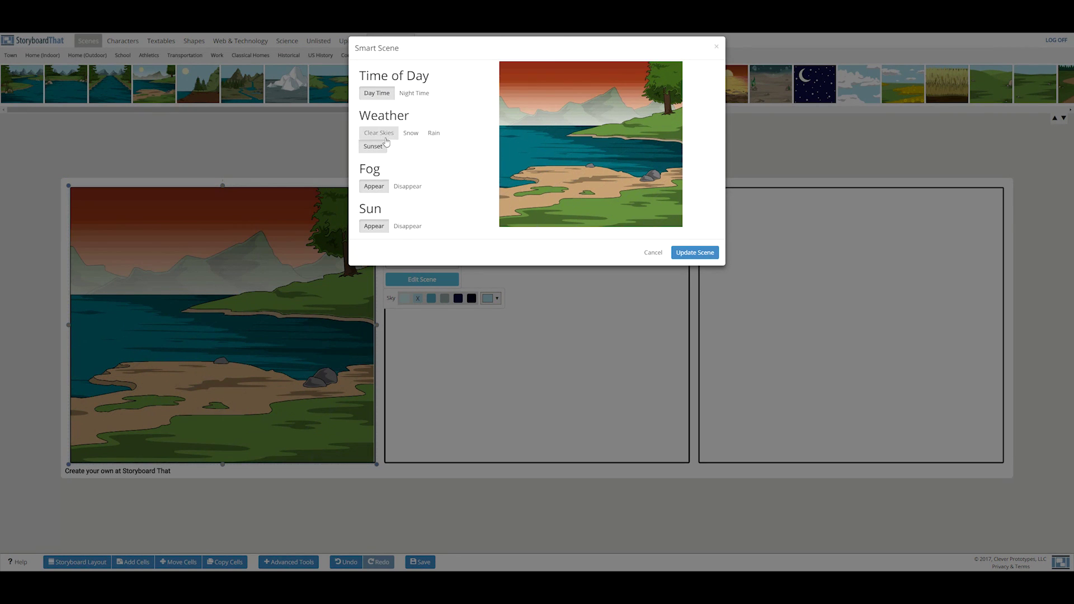
{"action": "left_click", "coordinate": [388, 134]}
{"action": "left_click", "coordinate": [711, 253]}
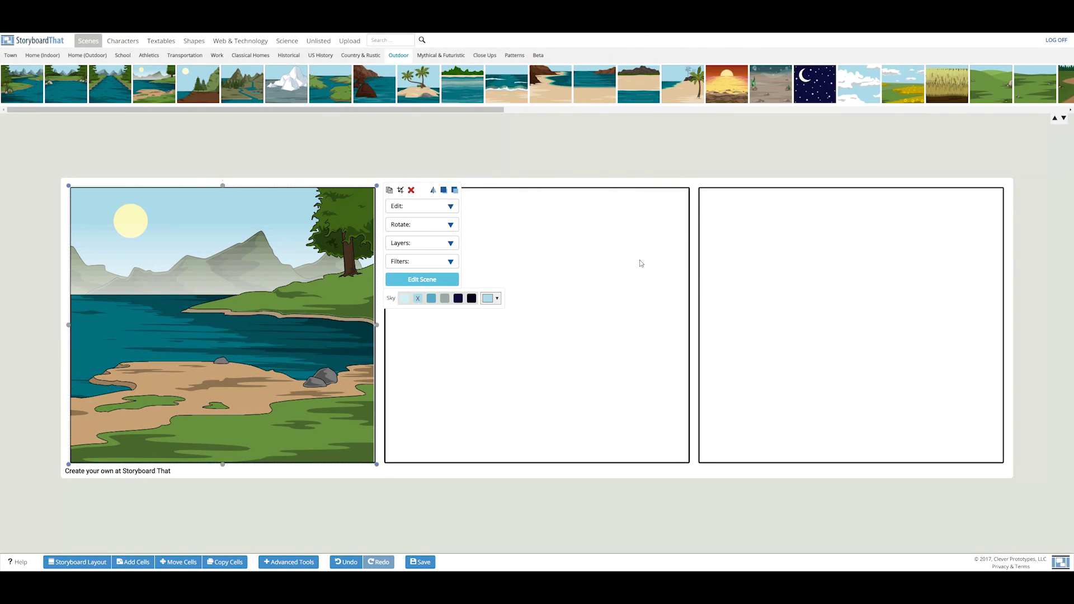
{"action": "left_click", "coordinate": [641, 263]}
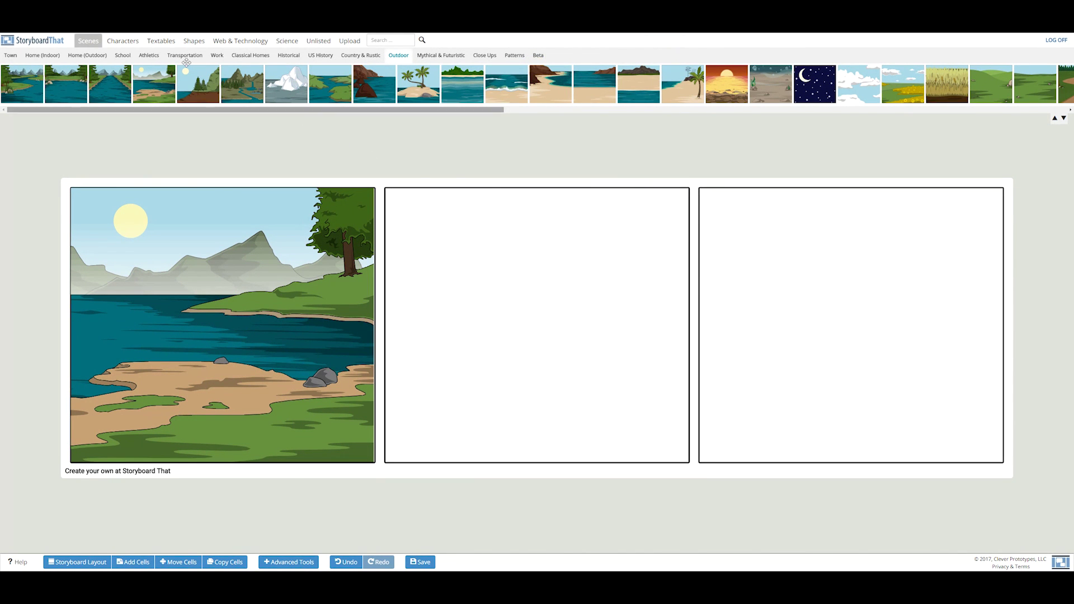
Place the orange plaid-vest teen from Characters > Teens on the lake shore in cell 1.
{"action": "left_click", "coordinate": [136, 41]}
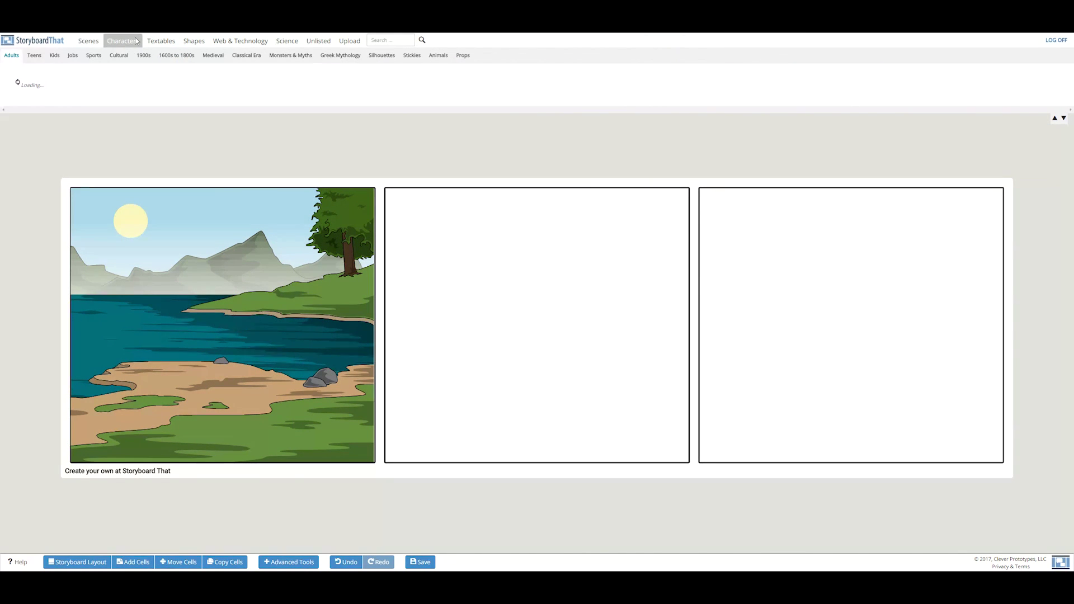
{"action": "left_click", "coordinate": [33, 58]}
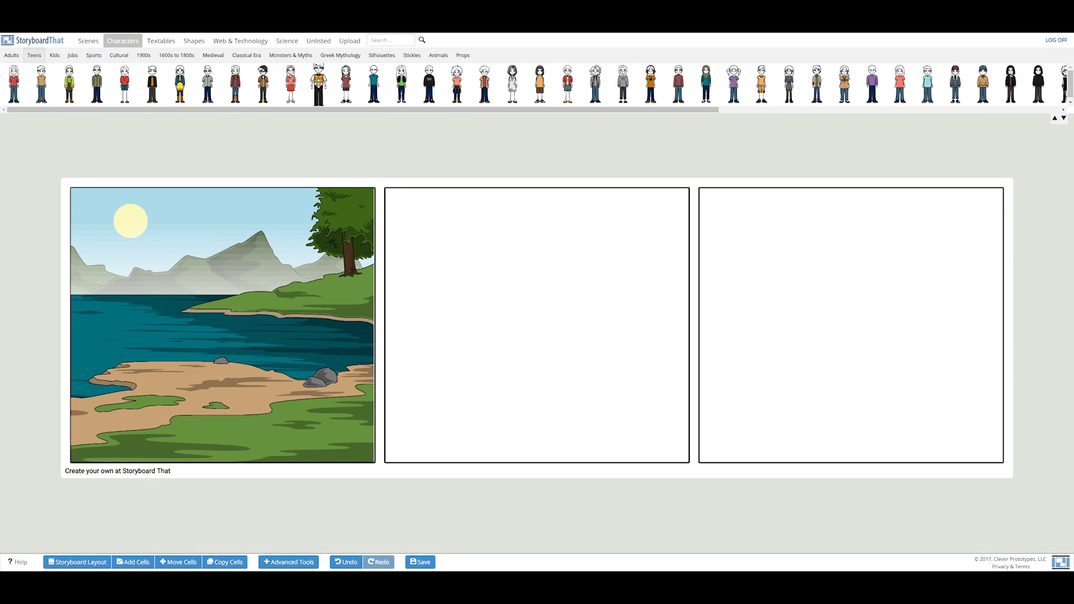
{"action": "left_click_drag", "start_coordinate": [317, 85], "coordinate": [290, 309]}
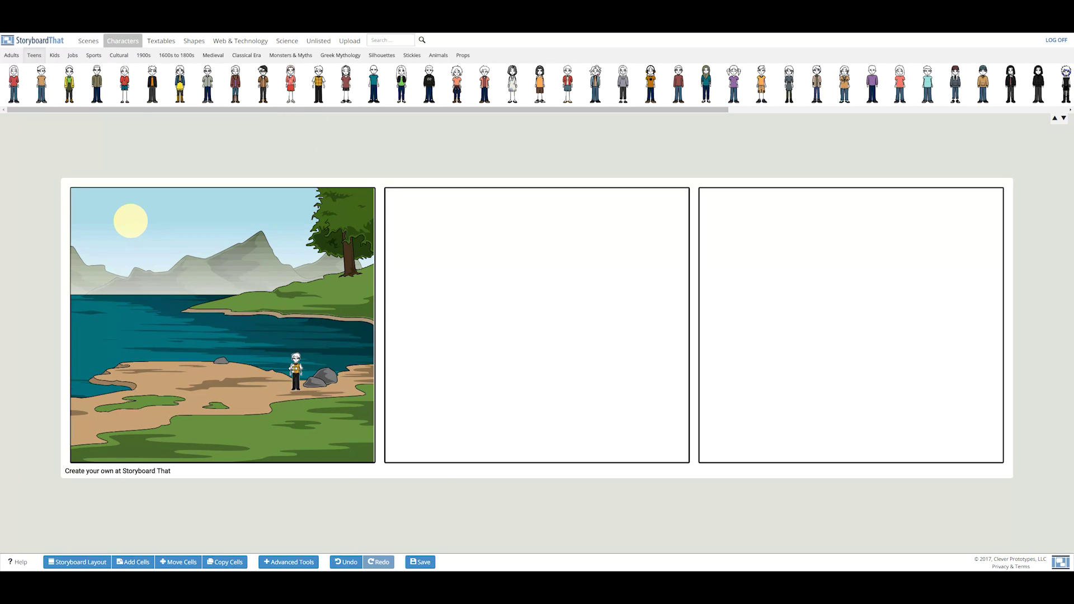
{"action": "left_click", "coordinate": [295, 373]}
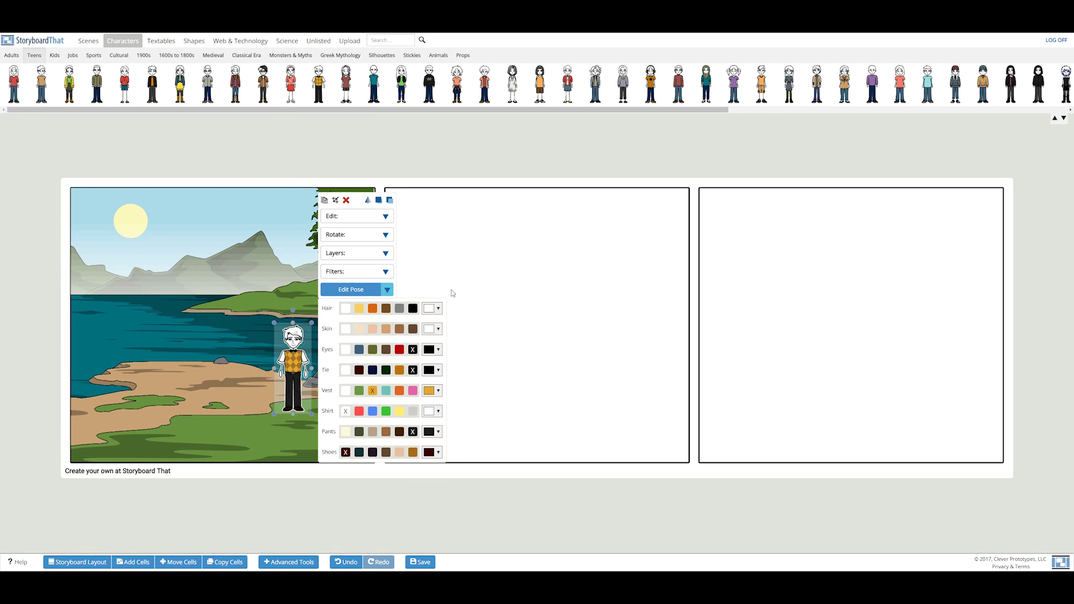
Give the teen brown hair, peach skin and brown eyes, and set him to the Speaking pose.
{"action": "left_click", "coordinate": [453, 293]}
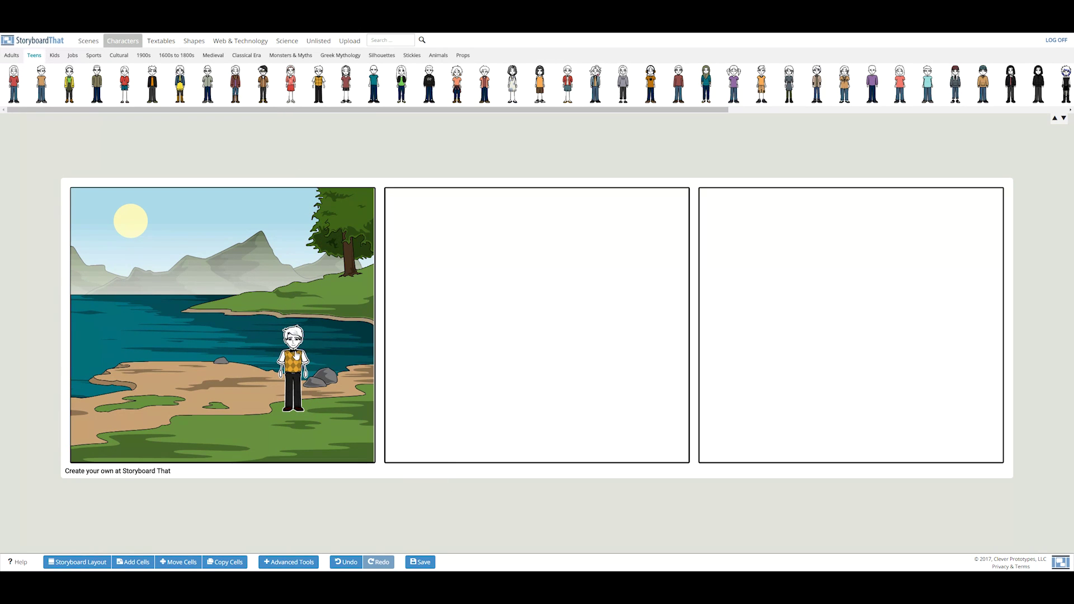
{"action": "left_click", "coordinate": [297, 356]}
{"action": "left_click", "coordinate": [386, 311]}
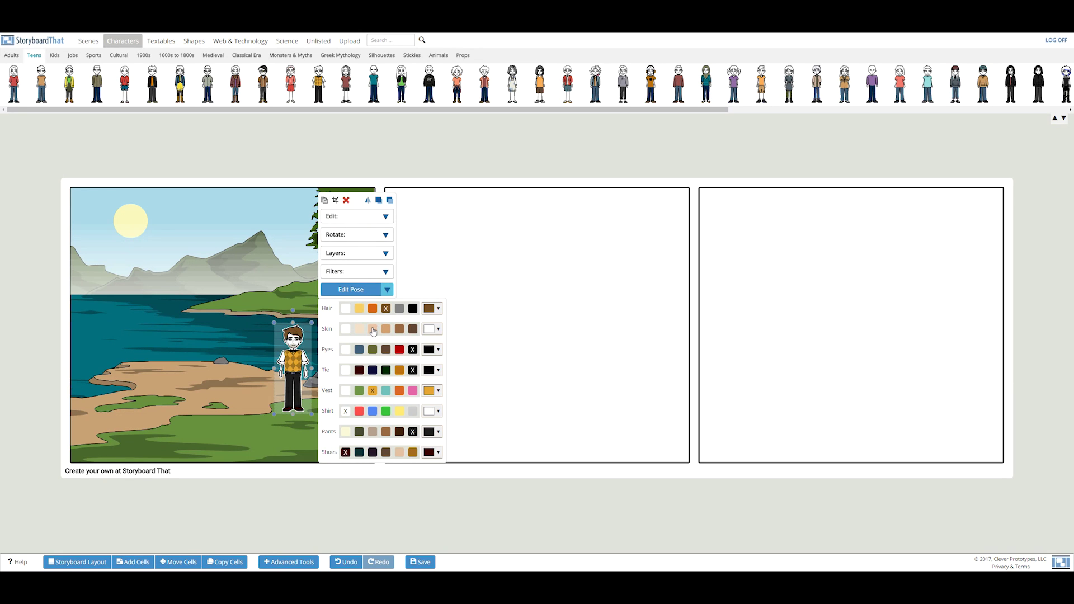
{"action": "left_click", "coordinate": [373, 330]}
{"action": "left_click", "coordinate": [386, 351]}
{"action": "left_click", "coordinate": [388, 290]}
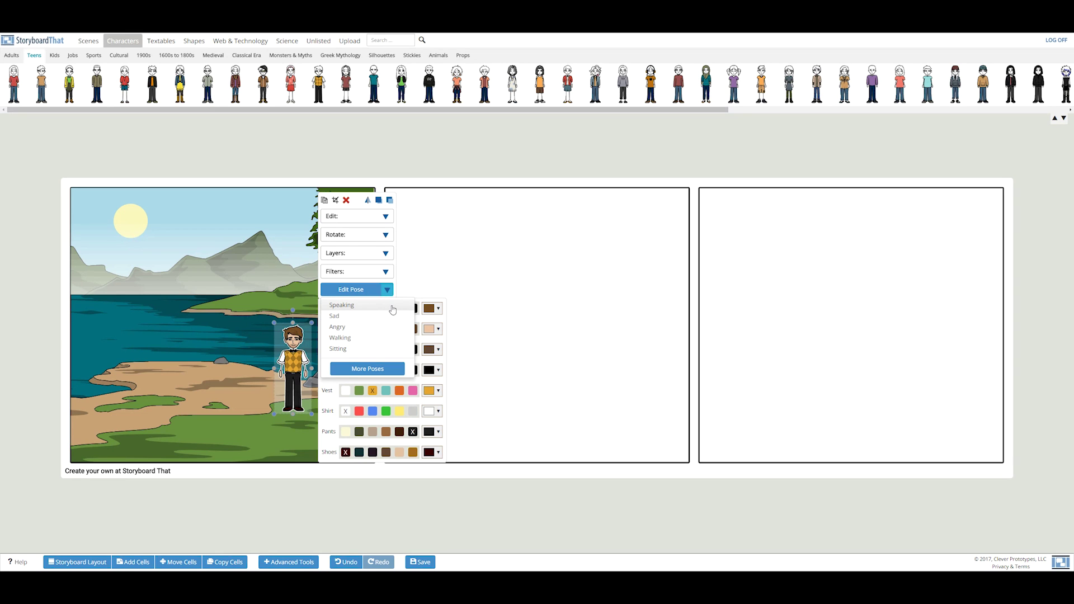
{"action": "left_click", "coordinate": [392, 310]}
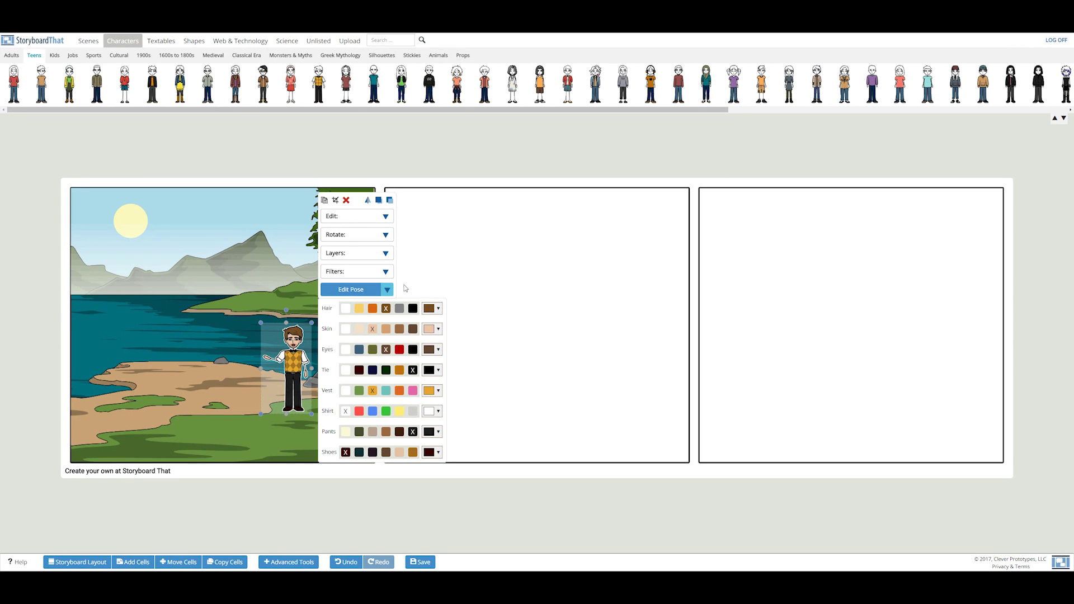
Custom-pose the teen: side view, three-quarter head, left arm down, right arm raised, crossed bent-knee legs.
{"action": "left_click", "coordinate": [364, 290]}
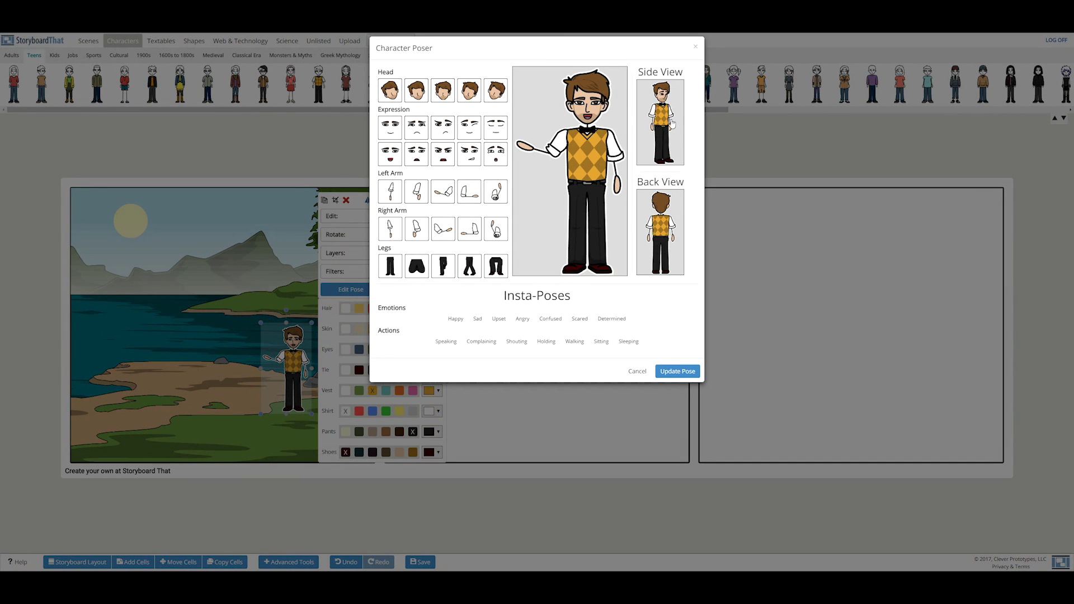
{"action": "left_click", "coordinate": [671, 124]}
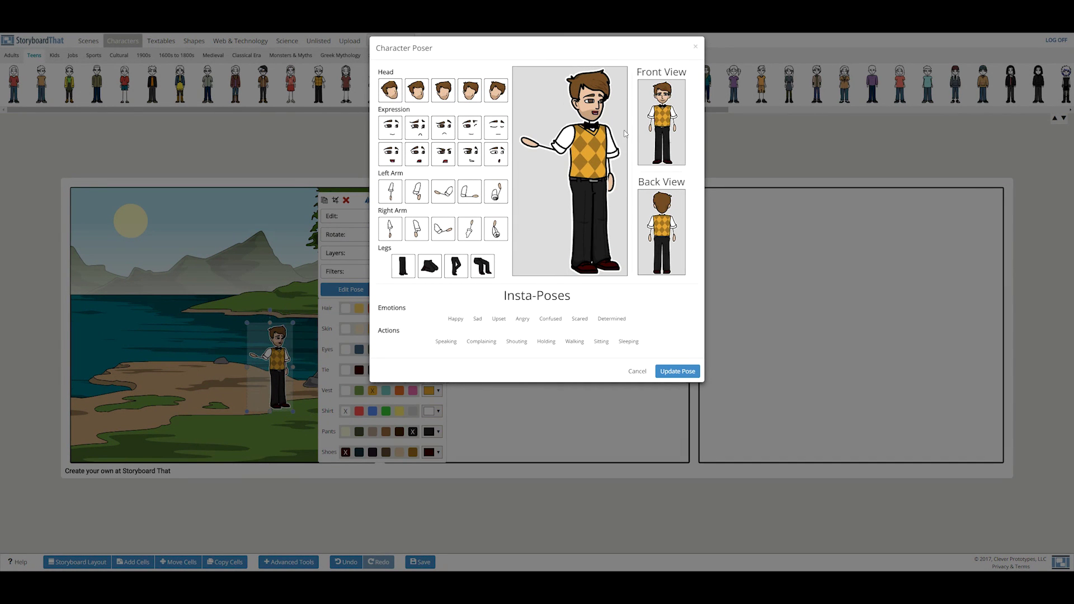
{"action": "left_click", "coordinate": [419, 90]}
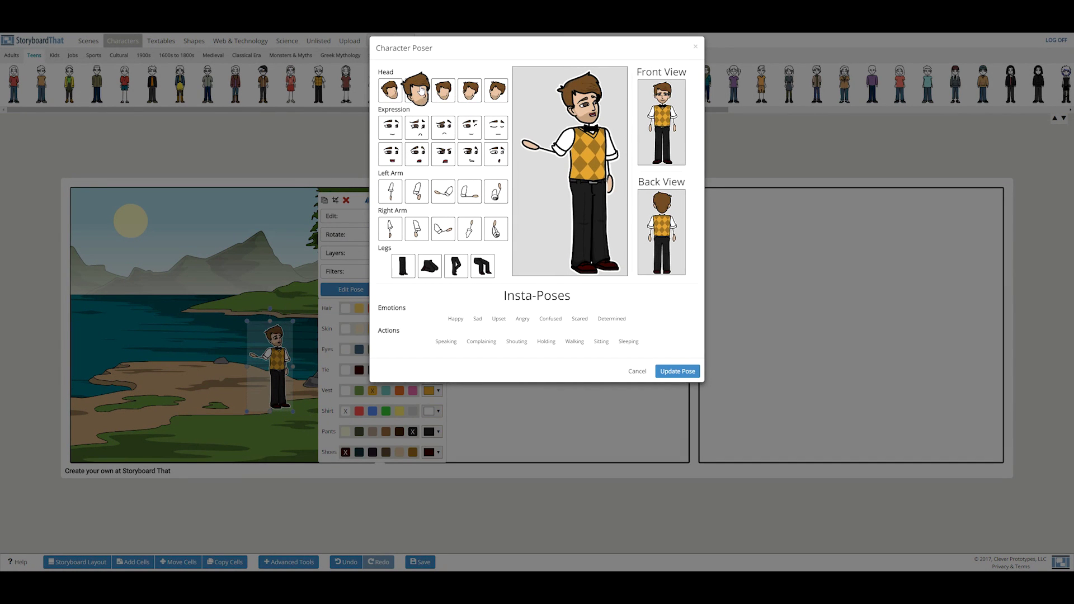
{"action": "left_click", "coordinate": [417, 193]}
{"action": "left_click", "coordinate": [495, 232]}
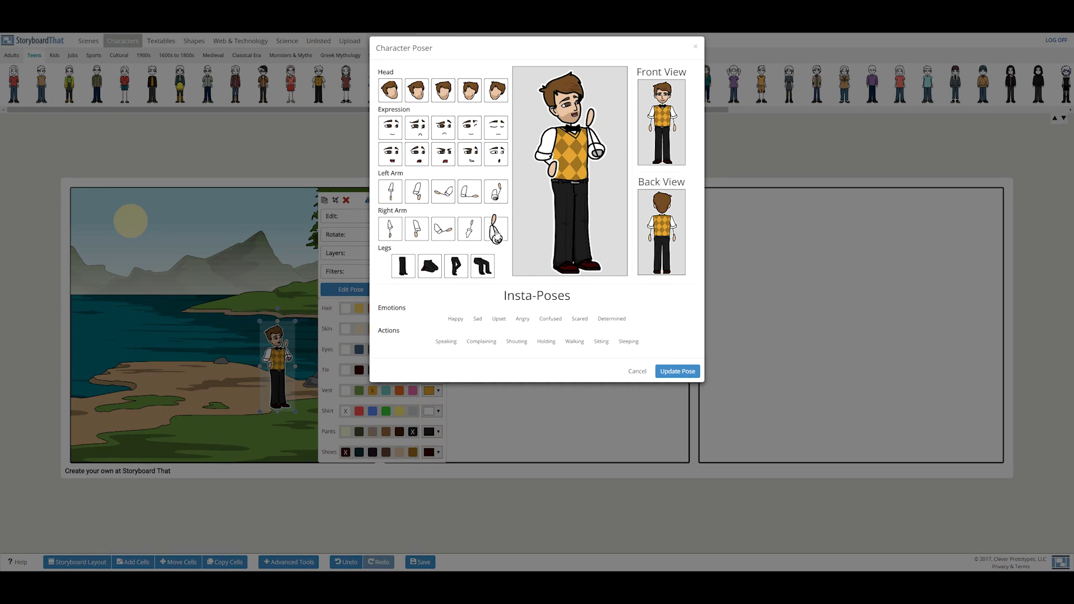
{"action": "left_click", "coordinate": [456, 266]}
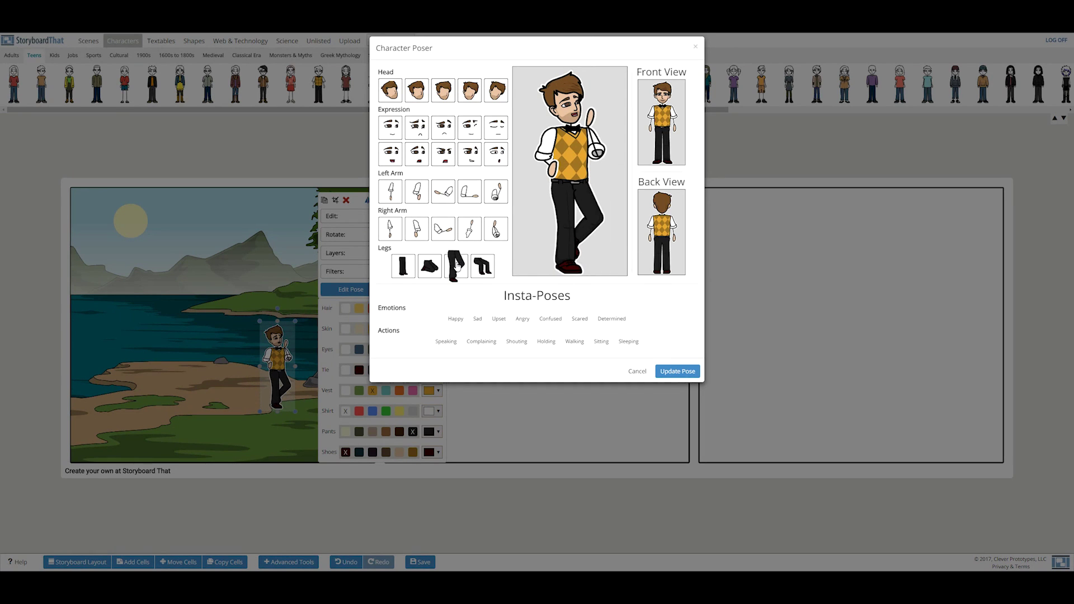
{"action": "left_click", "coordinate": [676, 372]}
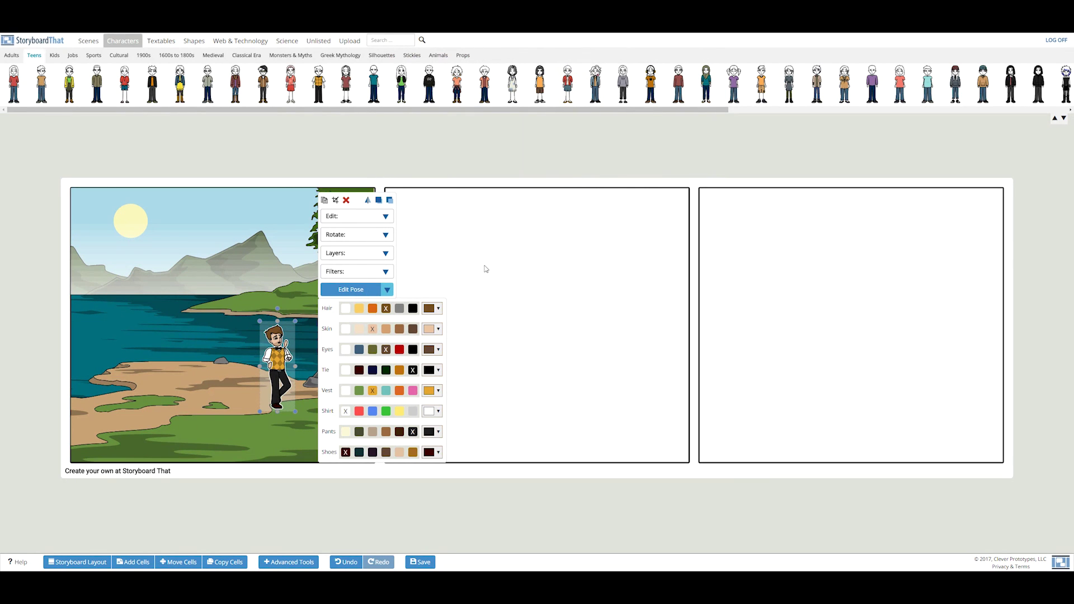
Flip the teen, crop him to the waist with a Standard Crop, and move him toward the cell bottom.
{"action": "left_click", "coordinate": [352, 200]}
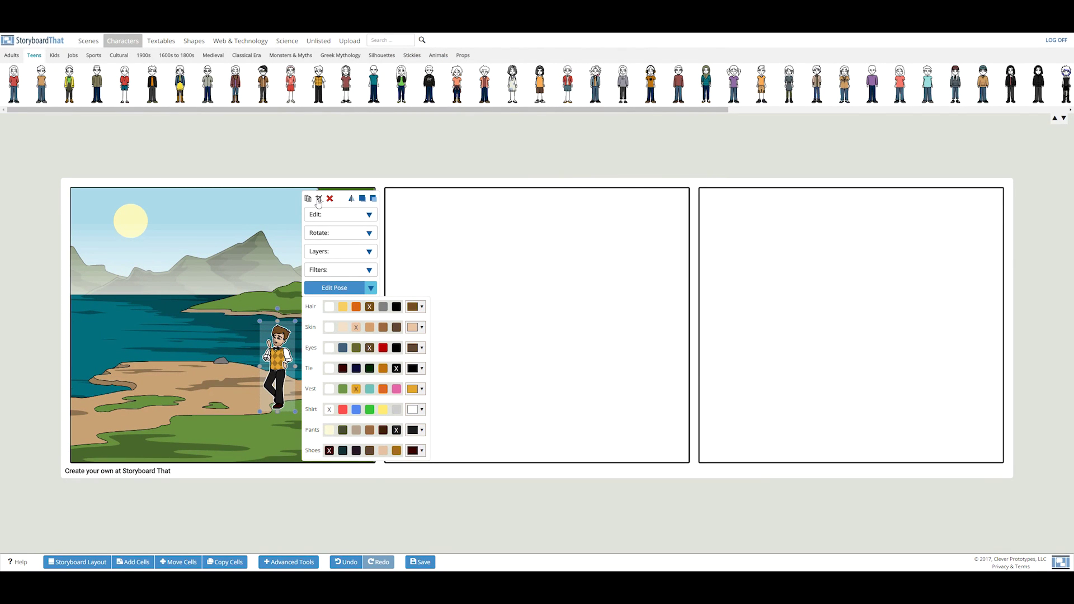
{"action": "left_click", "coordinate": [319, 199]}
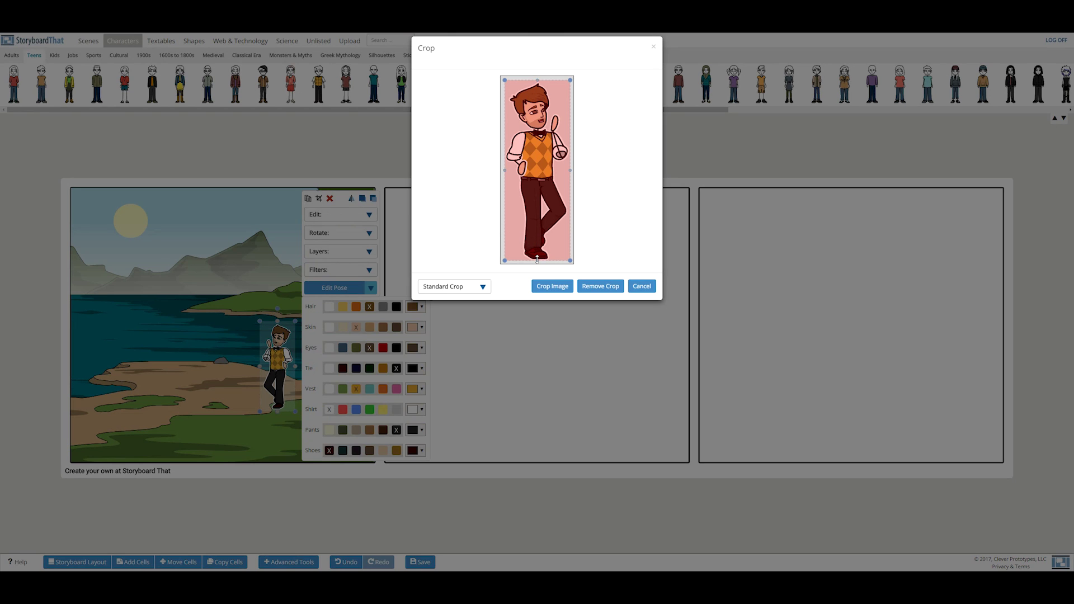
{"action": "left_click_drag", "start_coordinate": [537, 259], "coordinate": [534, 181]}
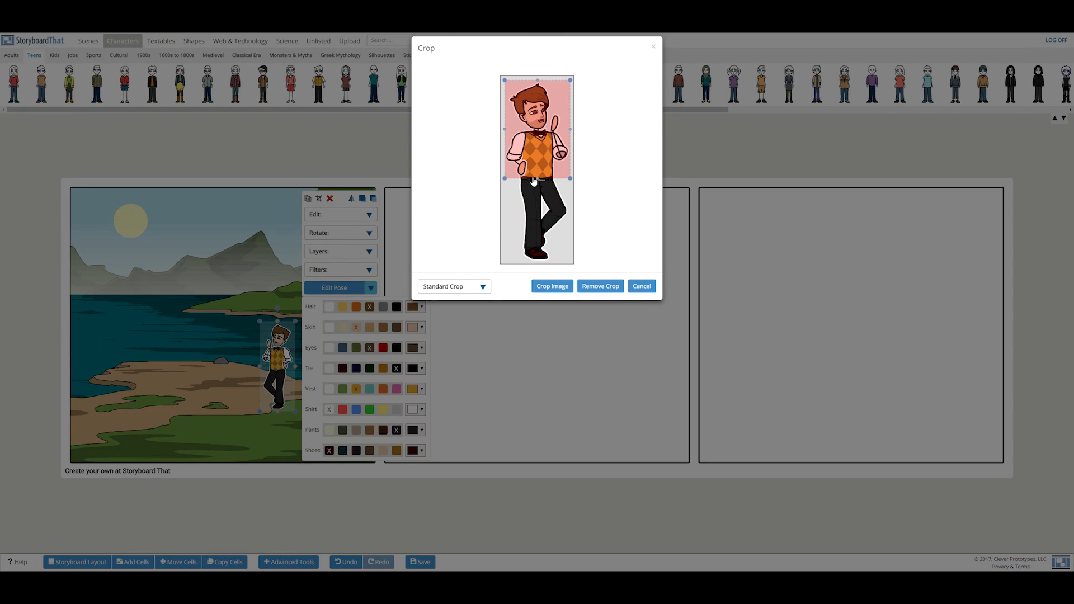
{"action": "left_click", "coordinate": [482, 287]}
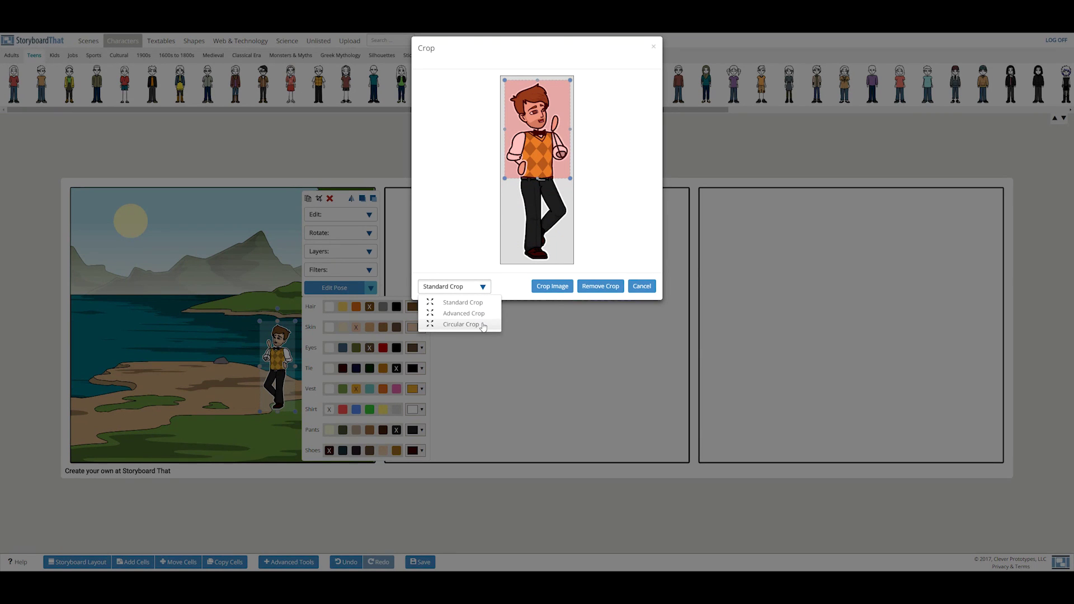
{"action": "left_click", "coordinate": [511, 284]}
{"action": "left_click", "coordinate": [552, 286]}
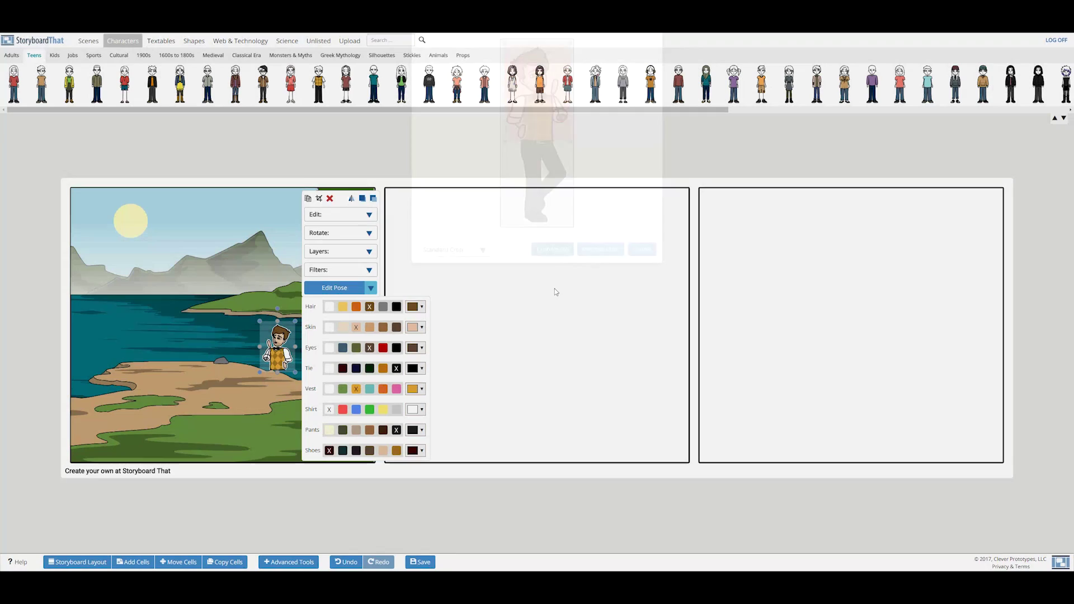
{"action": "left_click_drag", "start_coordinate": [276, 358], "coordinate": [258, 452]}
Enlarge the cropped teen into a waist-up close-up filling the lower right of cell 1.
{"action": "left_click", "coordinate": [258, 452]}
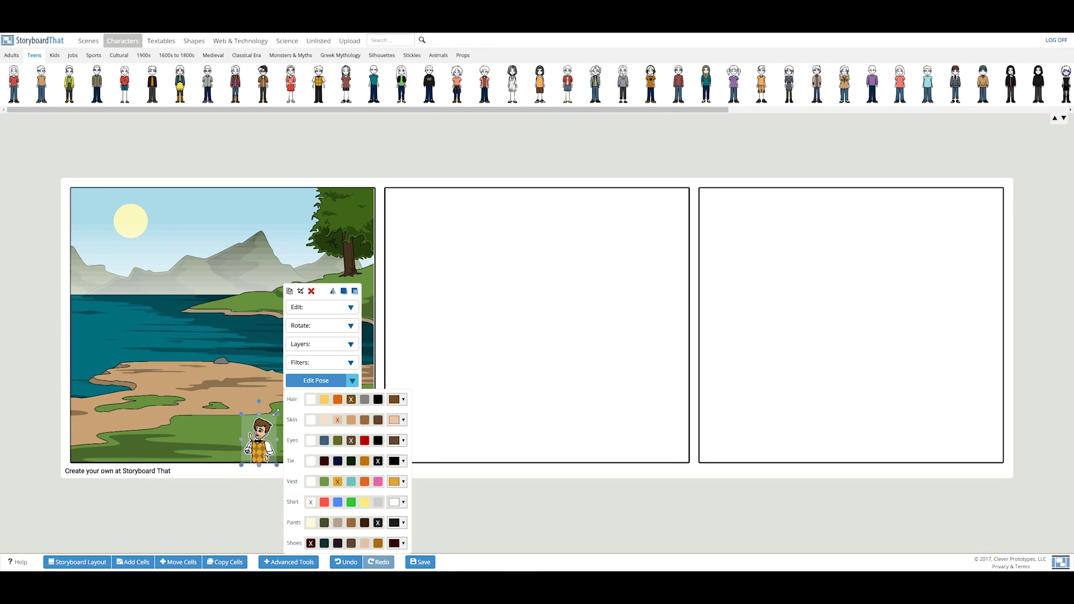
{"action": "left_click_drag", "start_coordinate": [277, 413], "coordinate": [386, 281]}
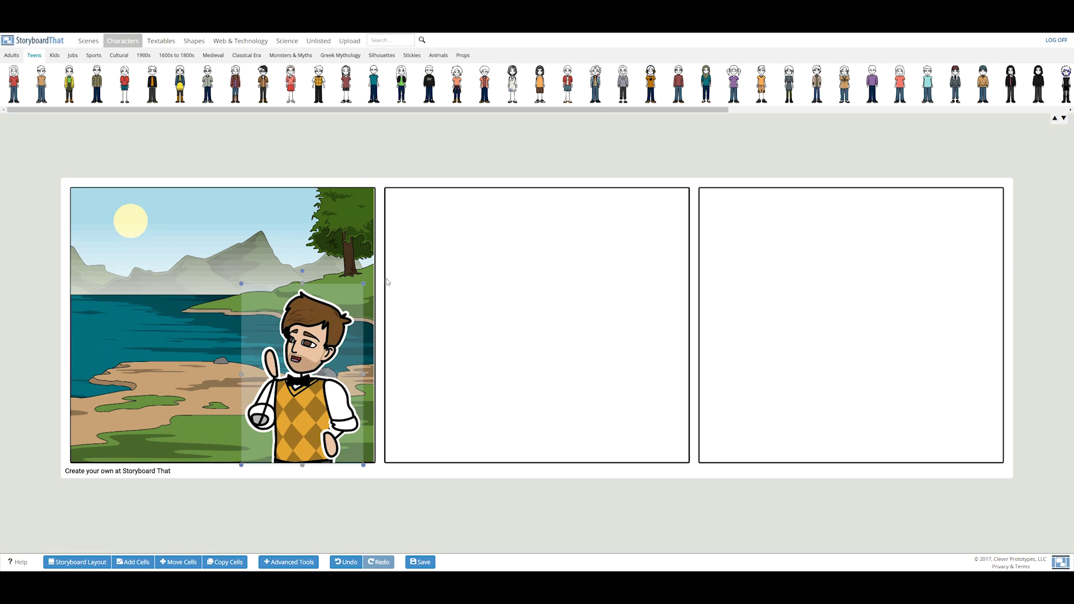
{"action": "left_click", "coordinate": [462, 269]}
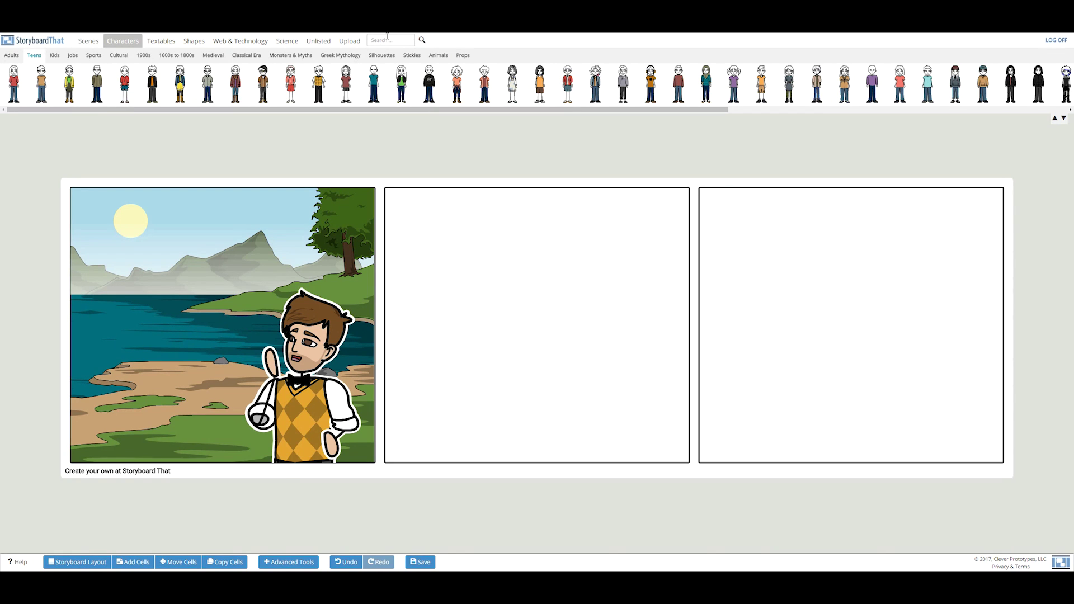
Open and close the Upload Images window, then search the image library for 'rocket'.
{"action": "left_click", "coordinate": [351, 40]}
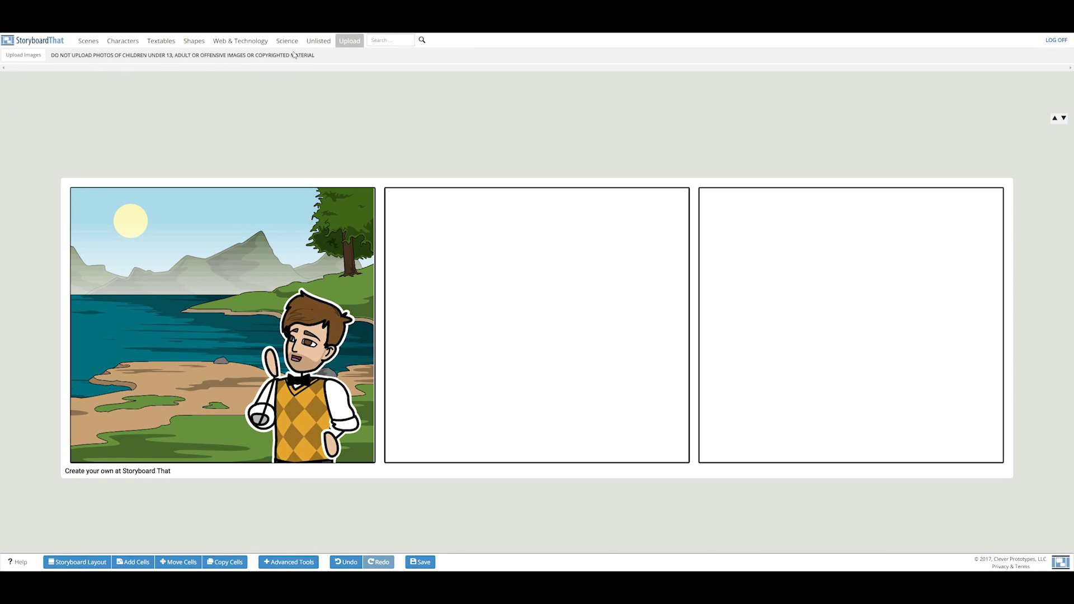
{"action": "left_click", "coordinate": [35, 58]}
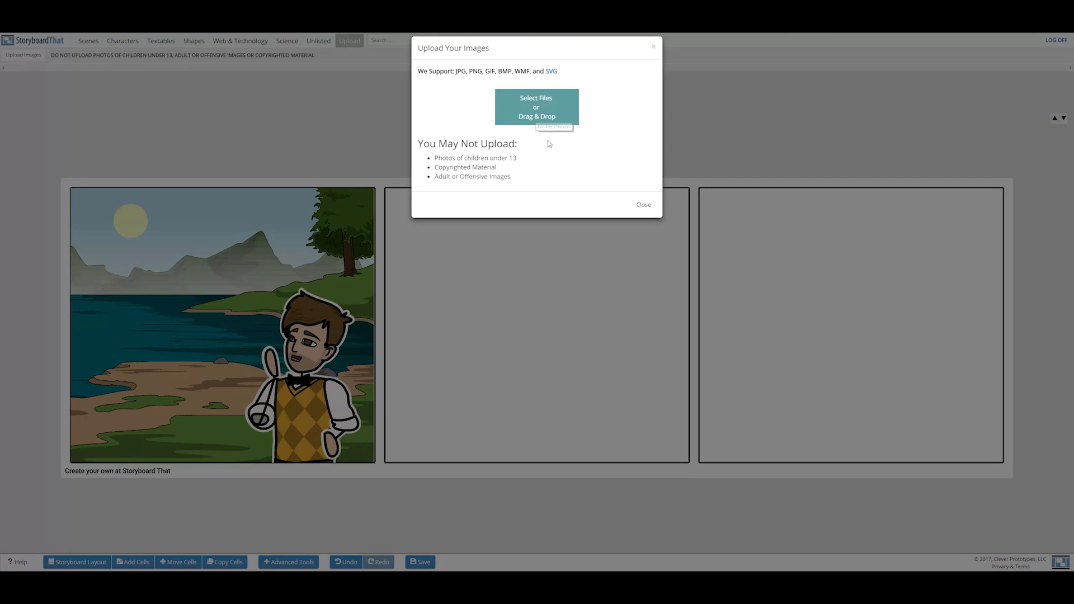
{"action": "left_click", "coordinate": [643, 205]}
{"action": "left_click", "coordinate": [400, 42]}
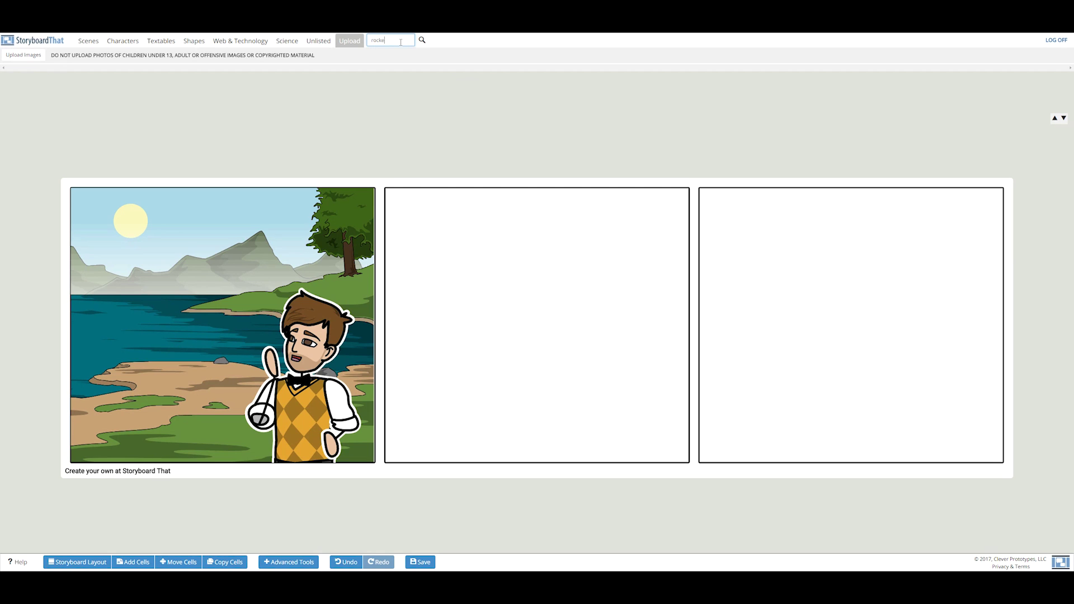
{"action": "key", "text": "Return"}
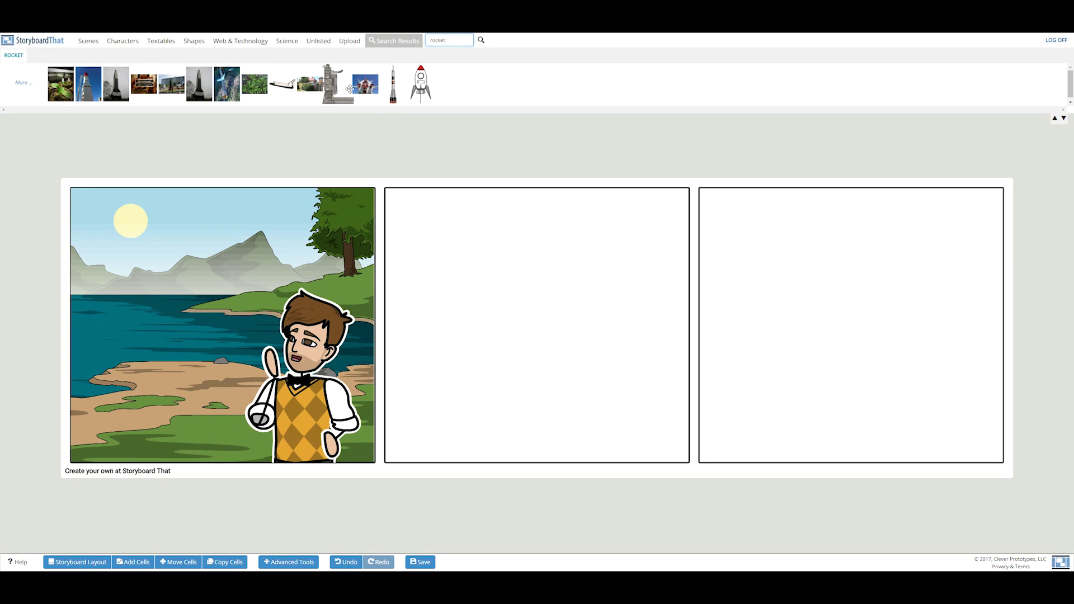
Place the white red-nosed rocket on the left of cell 1 and enlarge it.
{"action": "left_click_drag", "start_coordinate": [419, 88], "coordinate": [179, 334]}
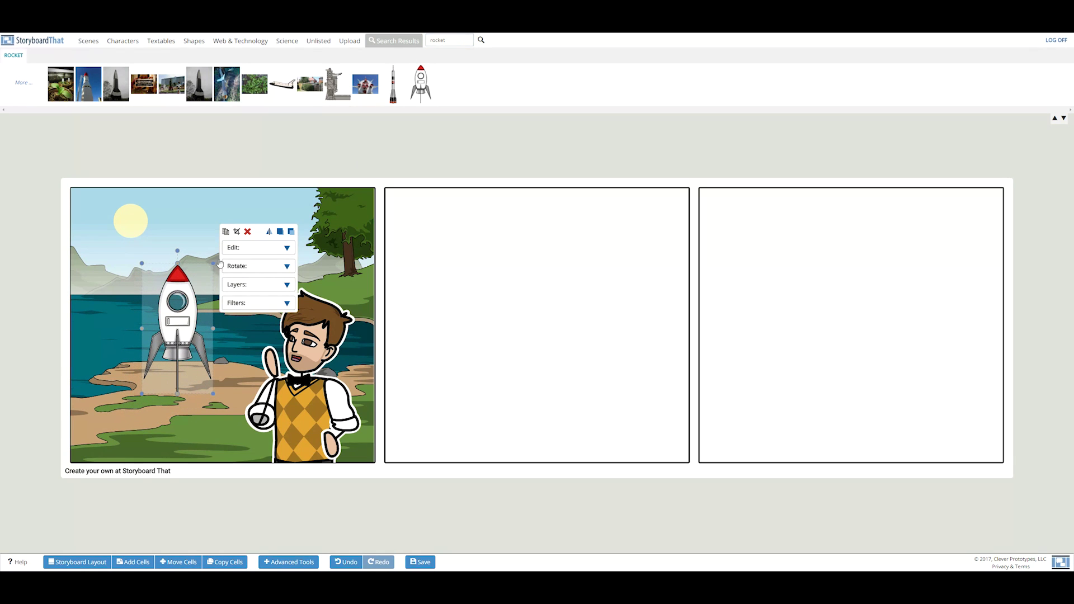
{"action": "left_click_drag", "start_coordinate": [218, 258], "coordinate": [275, 193]}
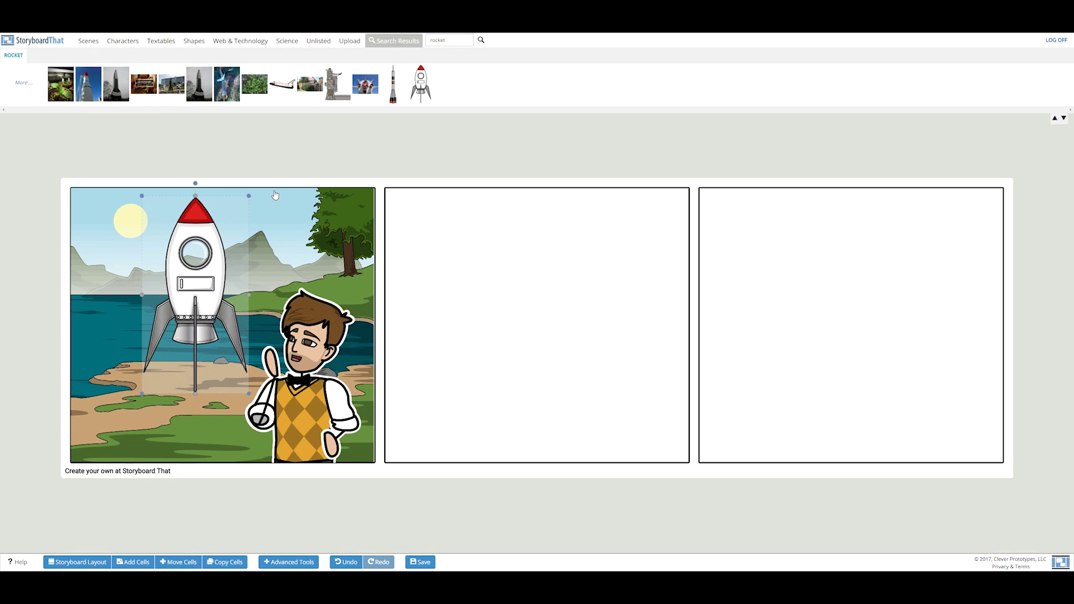
{"action": "left_click", "coordinate": [419, 218]}
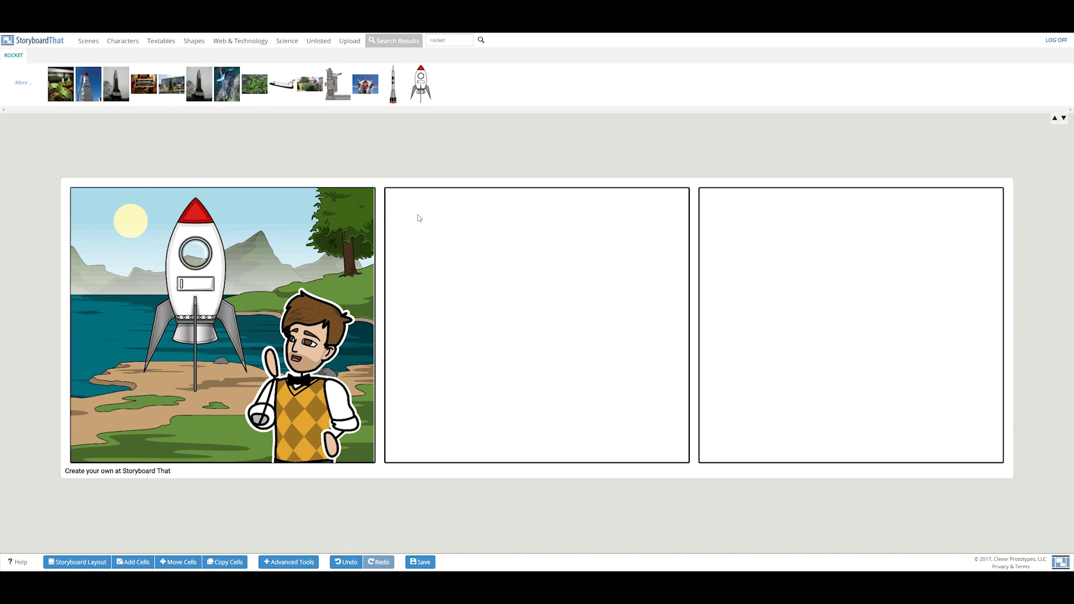
Set the Mythical & Futuristic starry space-window scene as cell 2's background.
{"action": "left_click", "coordinate": [89, 41]}
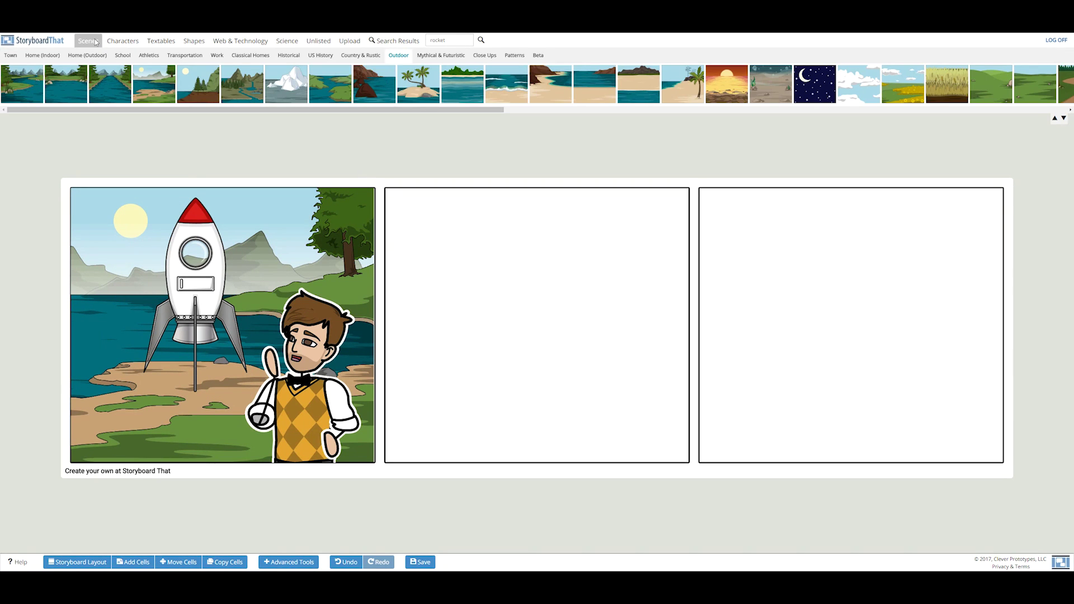
{"action": "left_click", "coordinate": [441, 55]}
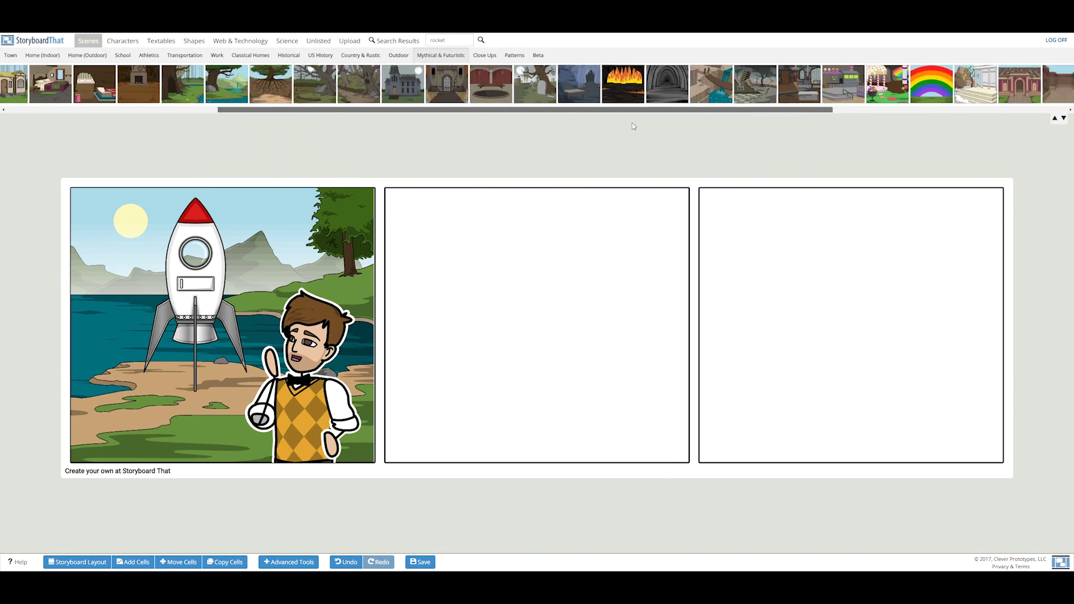
{"action": "left_click_drag", "start_coordinate": [1000, 78], "coordinate": [526, 273]}
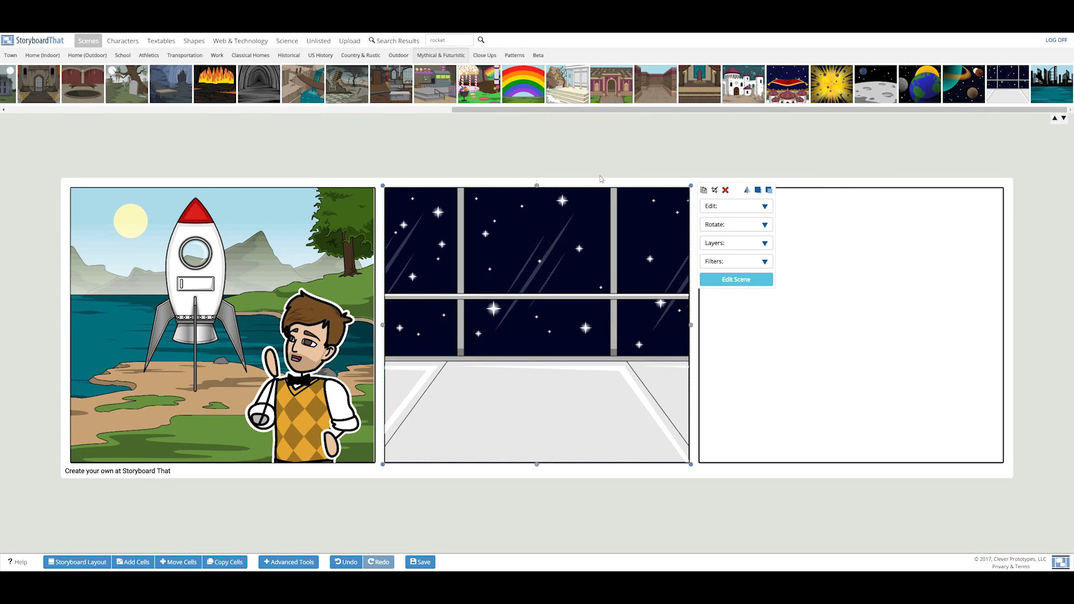
Copy the teen into cell 2, pose him with hands at his face, and crop him.
{"action": "left_click", "coordinate": [328, 319]}
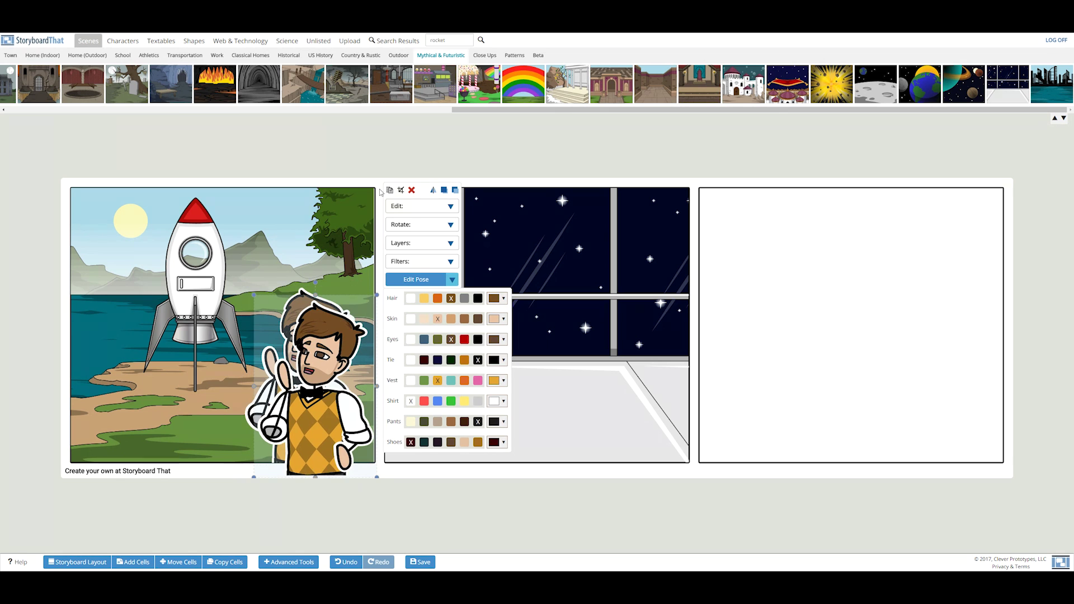
{"action": "left_click_drag", "start_coordinate": [353, 319], "coordinate": [528, 273]}
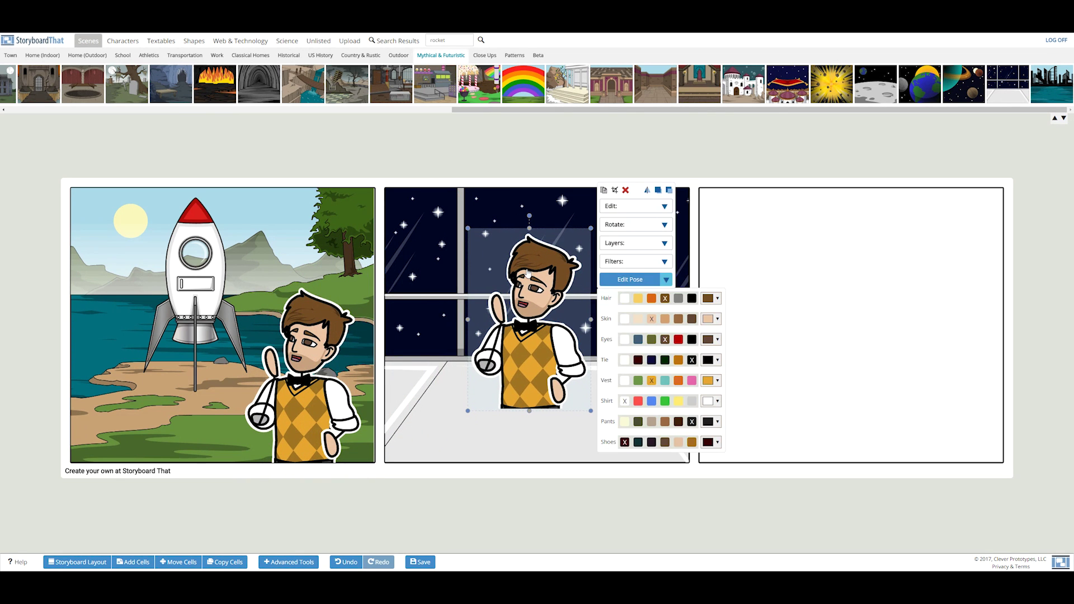
{"action": "left_click", "coordinate": [632, 279]}
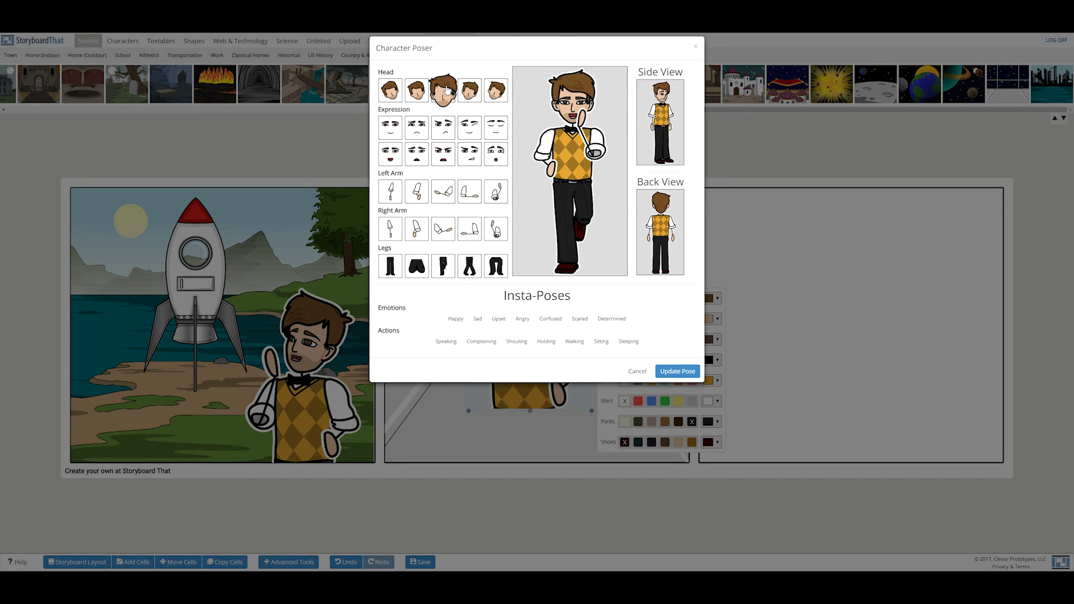
{"action": "left_click", "coordinate": [495, 192]}
{"action": "left_click", "coordinate": [689, 373]}
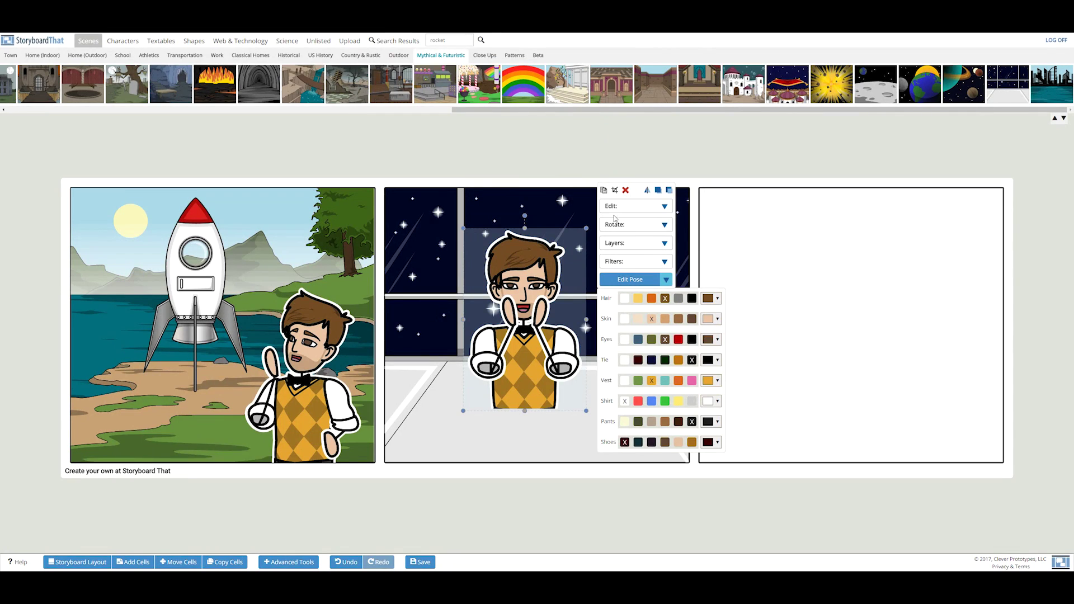
{"action": "left_click", "coordinate": [614, 190]}
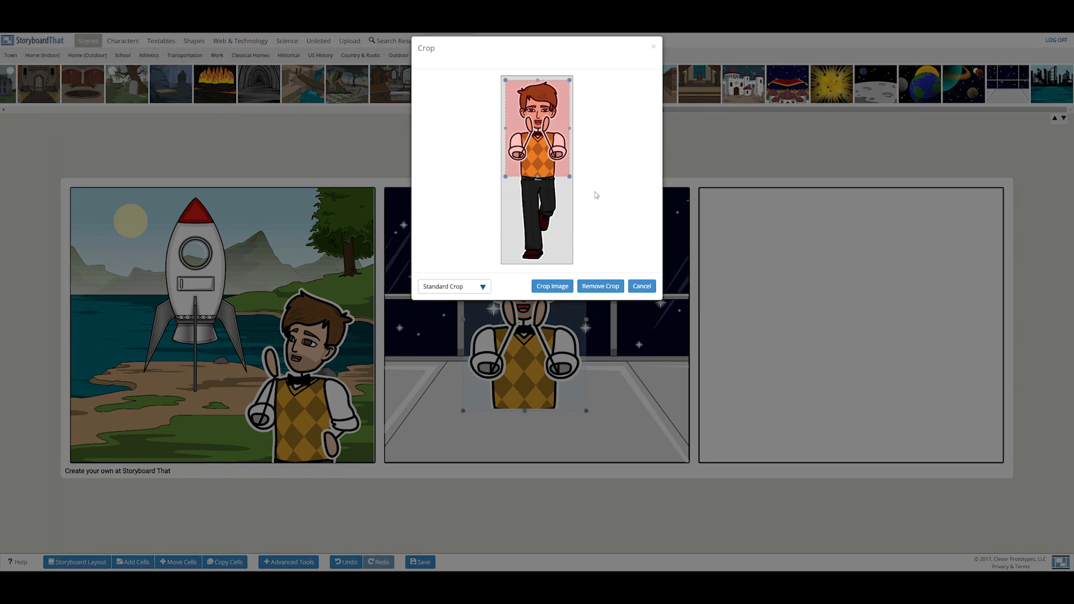
{"action": "left_click", "coordinate": [552, 286]}
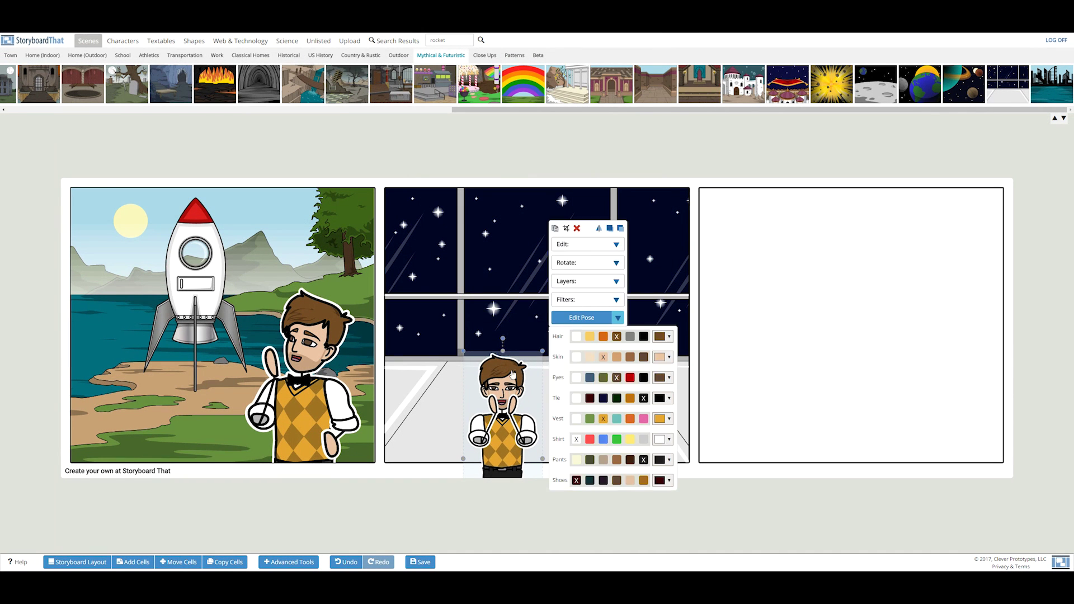
{"action": "left_click", "coordinate": [726, 259]}
Switch cell 2's space-window scene to the See-through window option.
{"action": "left_click", "coordinate": [676, 248]}
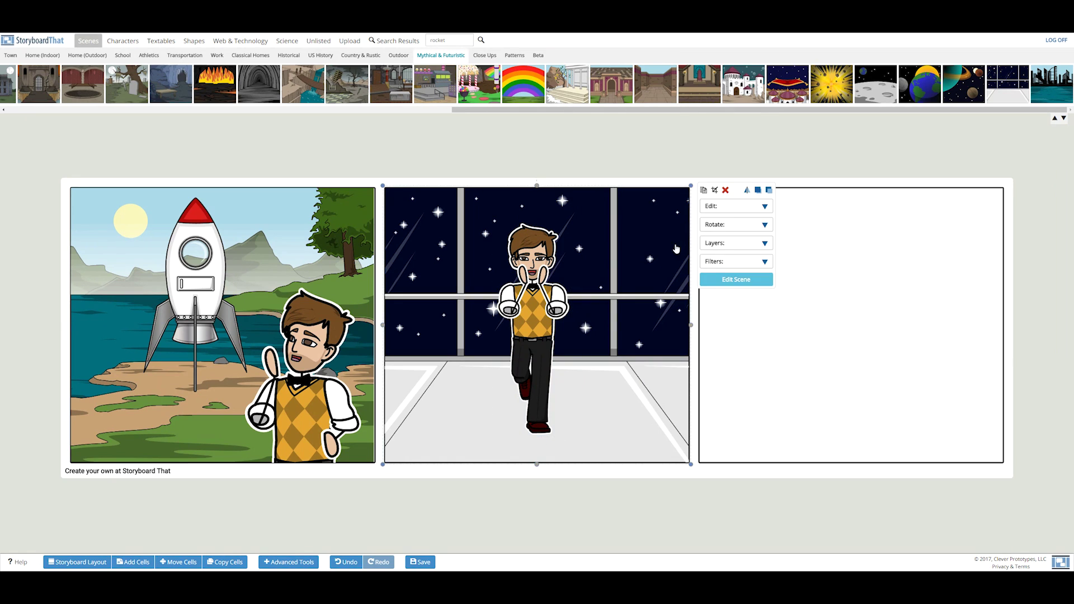
{"action": "left_click", "coordinate": [722, 279]}
{"action": "left_click", "coordinate": [397, 133]}
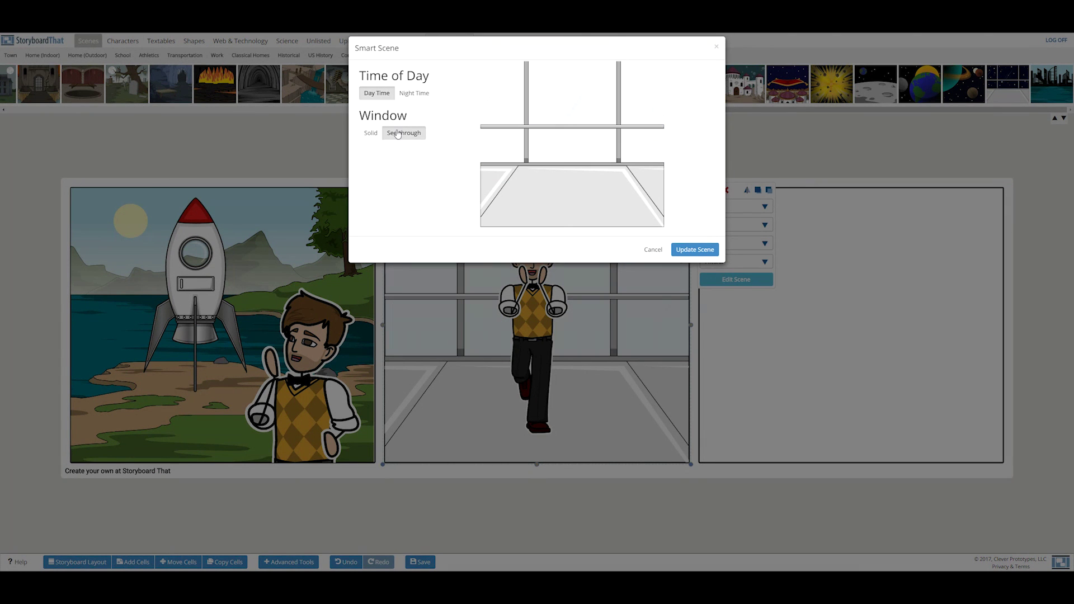
{"action": "left_click", "coordinate": [697, 249]}
{"action": "left_click", "coordinate": [808, 221]}
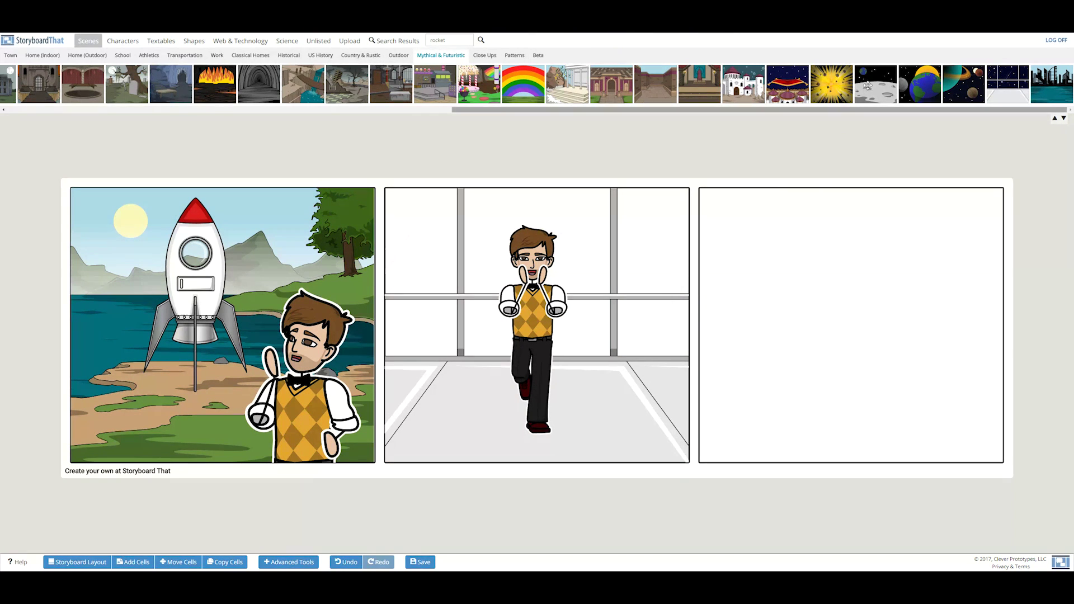
Place the moon-and-Earth scene behind cell 2's window and as cell 3's background.
{"action": "left_click_drag", "start_coordinate": [867, 85], "coordinate": [538, 270]}
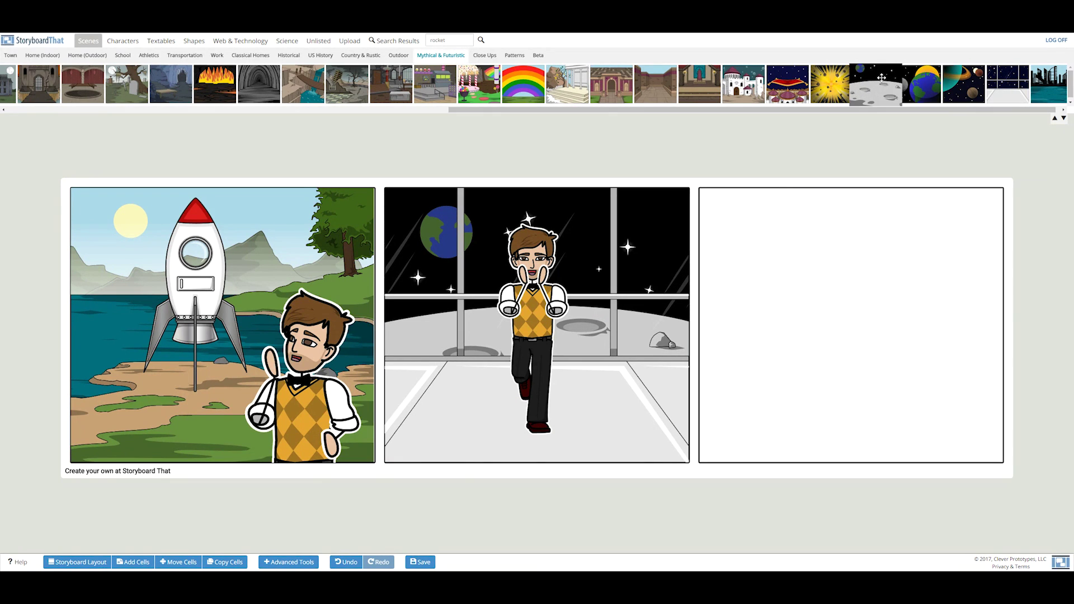
{"action": "left_click_drag", "start_coordinate": [878, 81], "coordinate": [809, 359]}
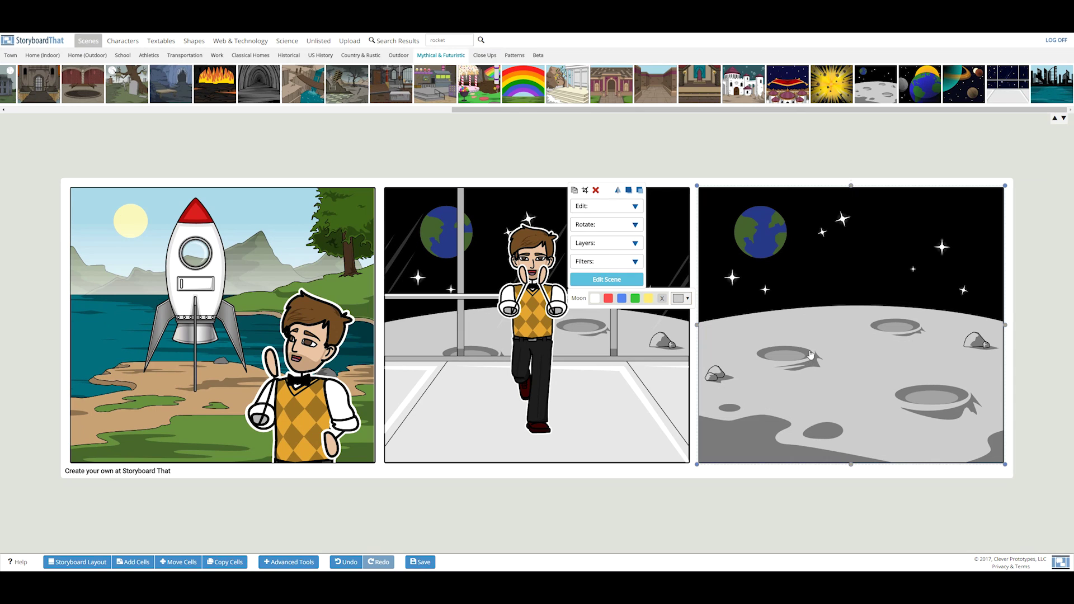
{"action": "left_click", "coordinate": [796, 155]}
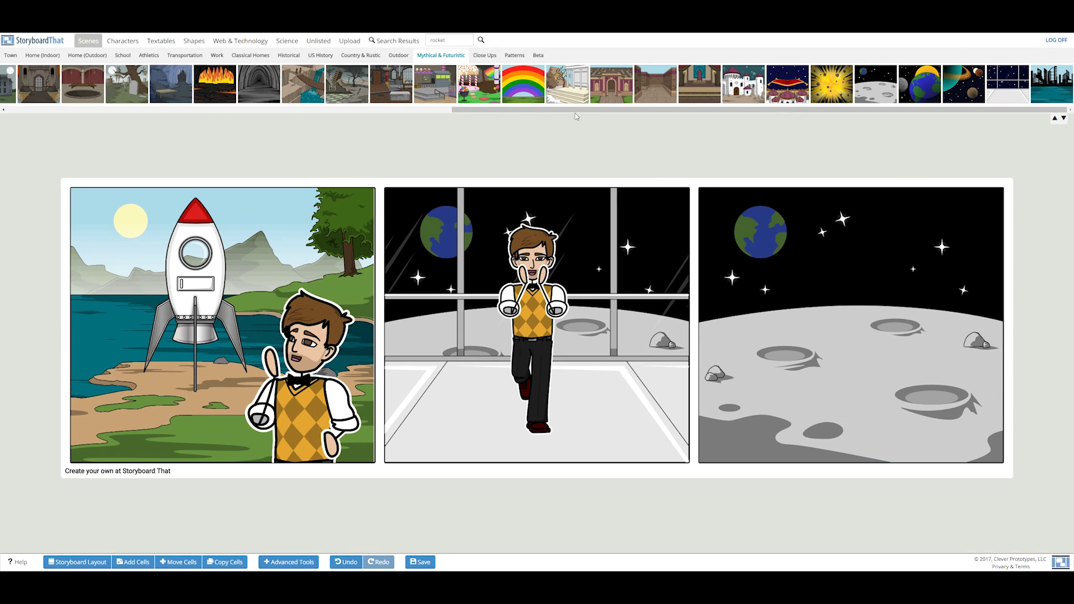
Drag a tan rabbit from the Animals characters onto the moon and give it a lying-down pose.
{"action": "left_click", "coordinate": [127, 43]}
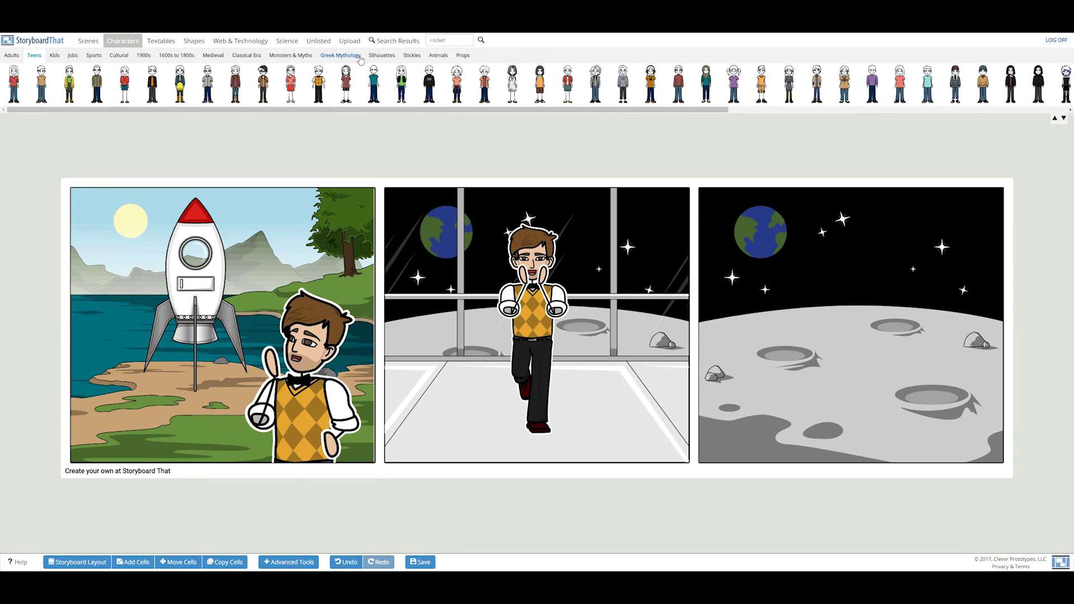
{"action": "left_click", "coordinate": [447, 58]}
{"action": "left_click_drag", "start_coordinate": [789, 85], "coordinate": [894, 308]}
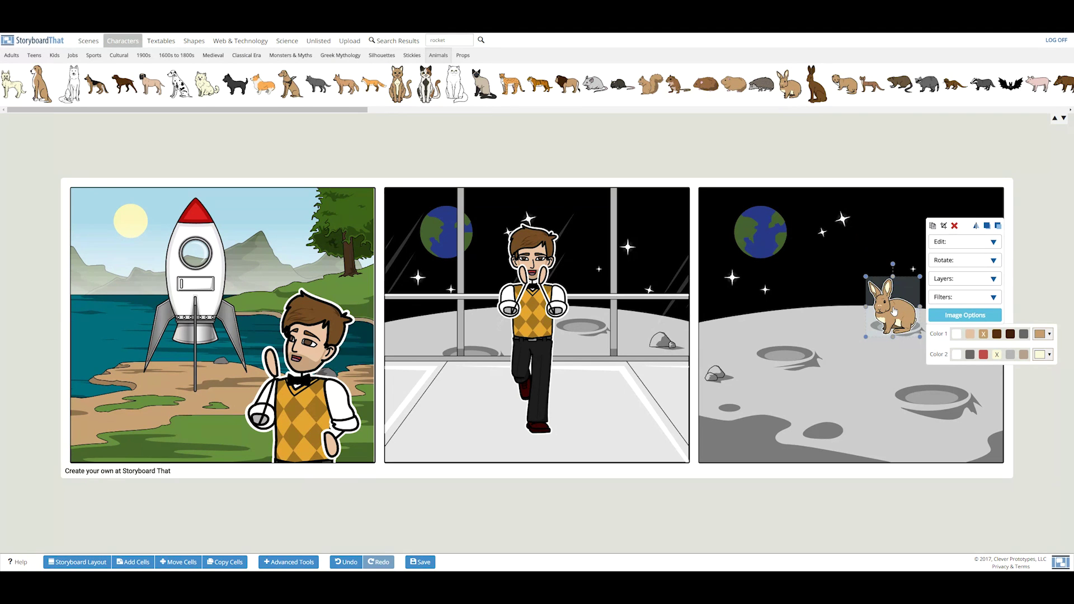
{"action": "left_click", "coordinate": [964, 307]}
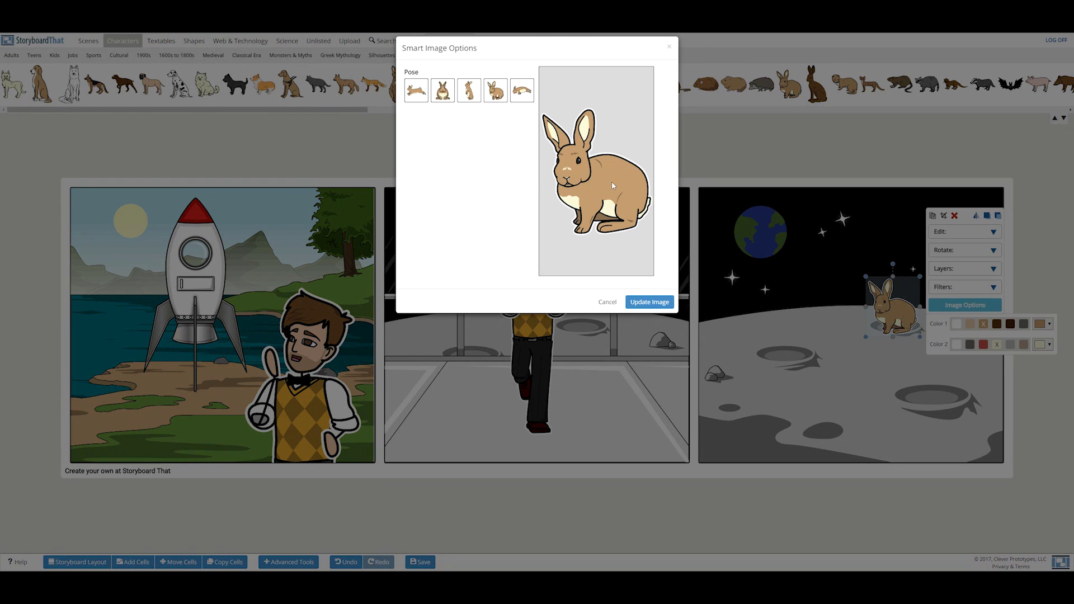
{"action": "left_click", "coordinate": [448, 91]}
{"action": "left_click", "coordinate": [649, 303]}
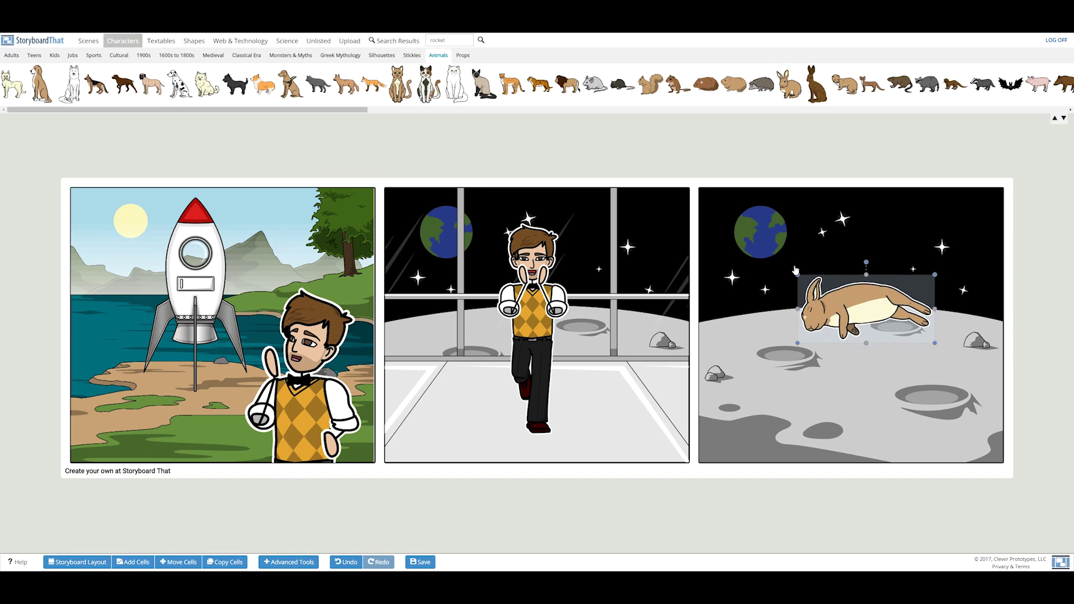
Switch a rabbit to the sitting pose so a large sitting rabbit sits in front.
{"action": "left_click", "coordinate": [824, 288]}
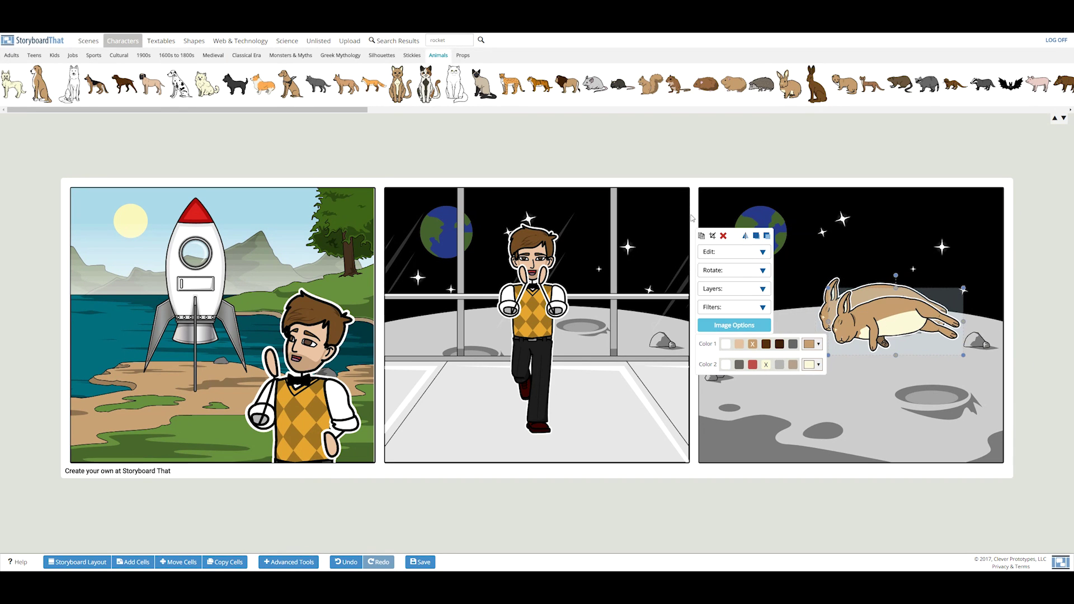
{"action": "left_click", "coordinate": [733, 317]}
{"action": "left_click", "coordinate": [495, 90]}
{"action": "left_click", "coordinate": [649, 302]}
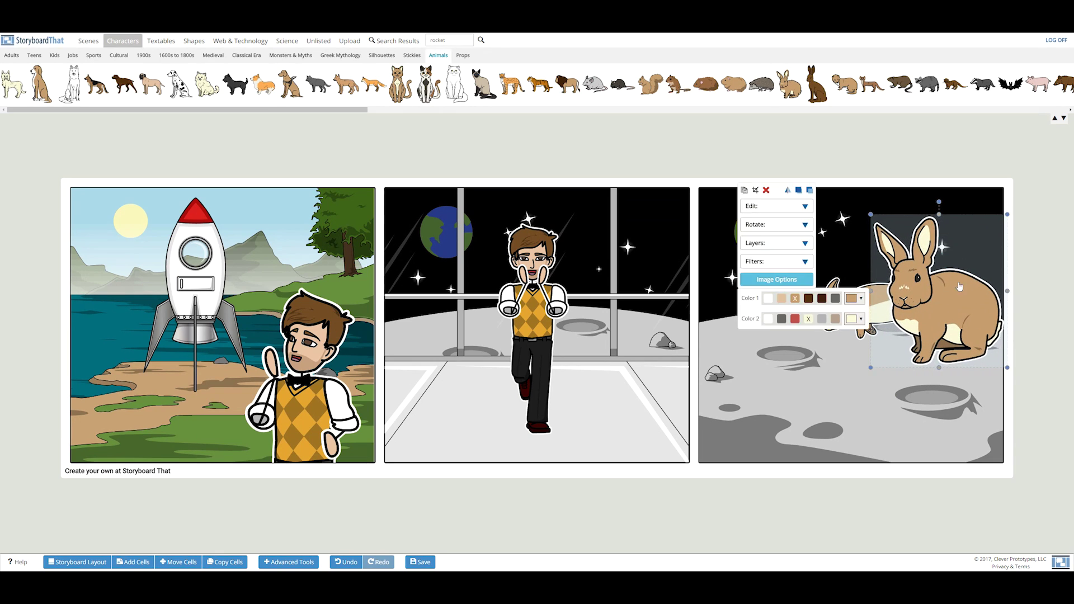
{"action": "left_click", "coordinate": [845, 171]}
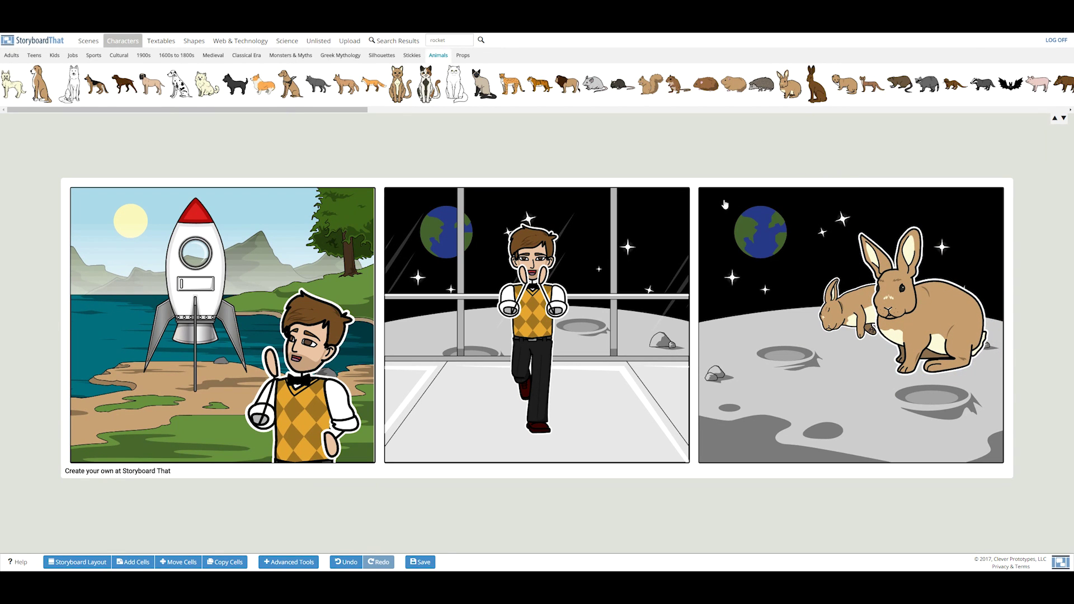
Copy the teen into the third cell and pose him side-on with his right arm raised.
{"action": "left_click", "coordinate": [536, 298]}
{"action": "left_click", "coordinate": [585, 190]}
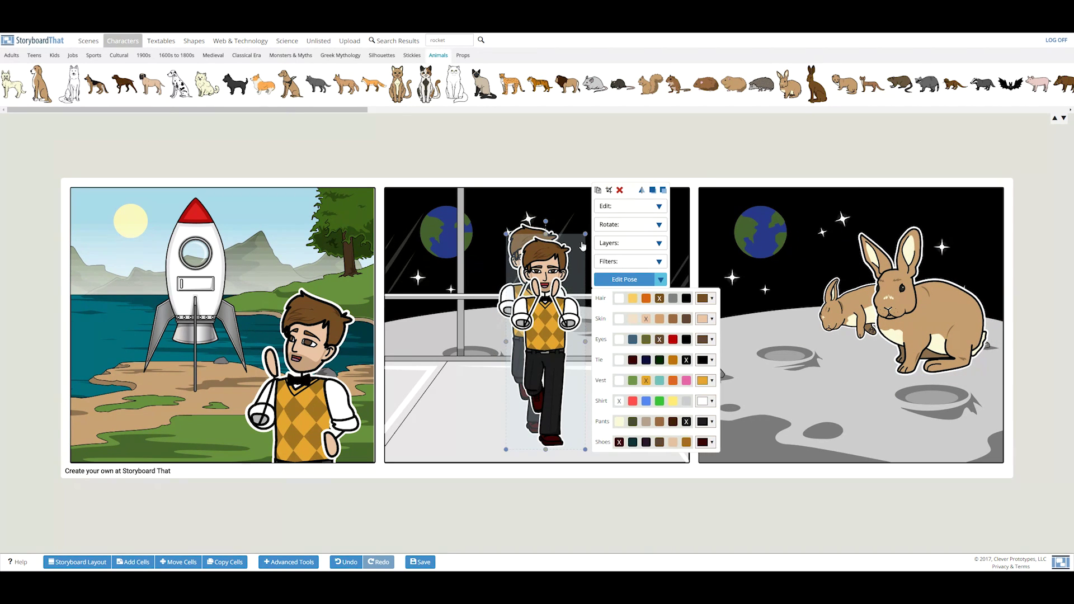
{"action": "left_click_drag", "start_coordinate": [551, 313], "coordinate": [759, 313]}
{"action": "left_click", "coordinate": [835, 279]}
{"action": "left_click", "coordinate": [666, 135]}
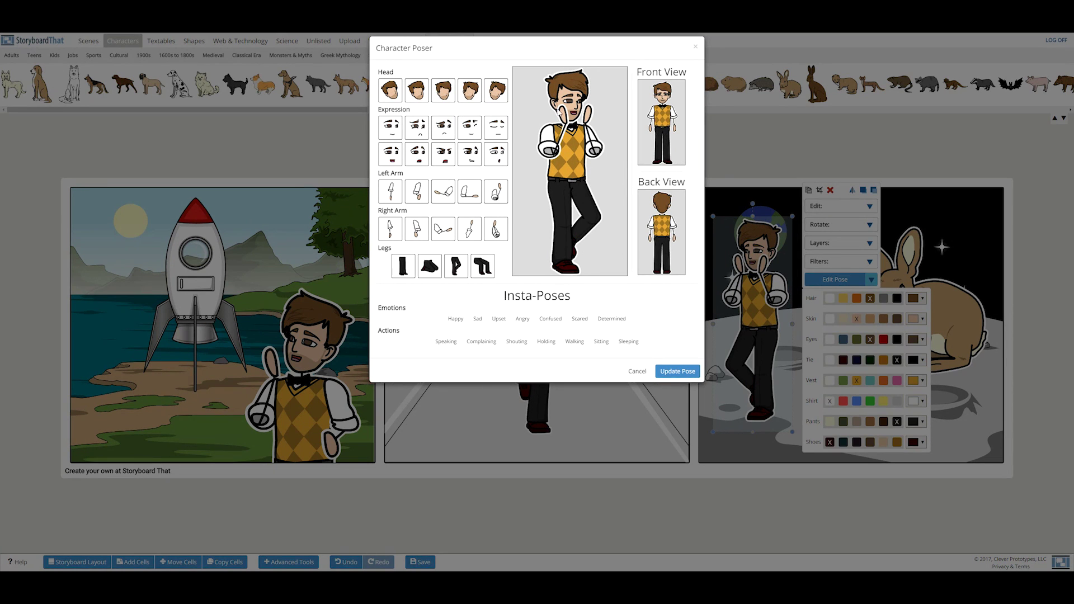
{"action": "left_click", "coordinate": [417, 91]}
{"action": "left_click", "coordinate": [470, 229]}
{"action": "left_click", "coordinate": [469, 192]}
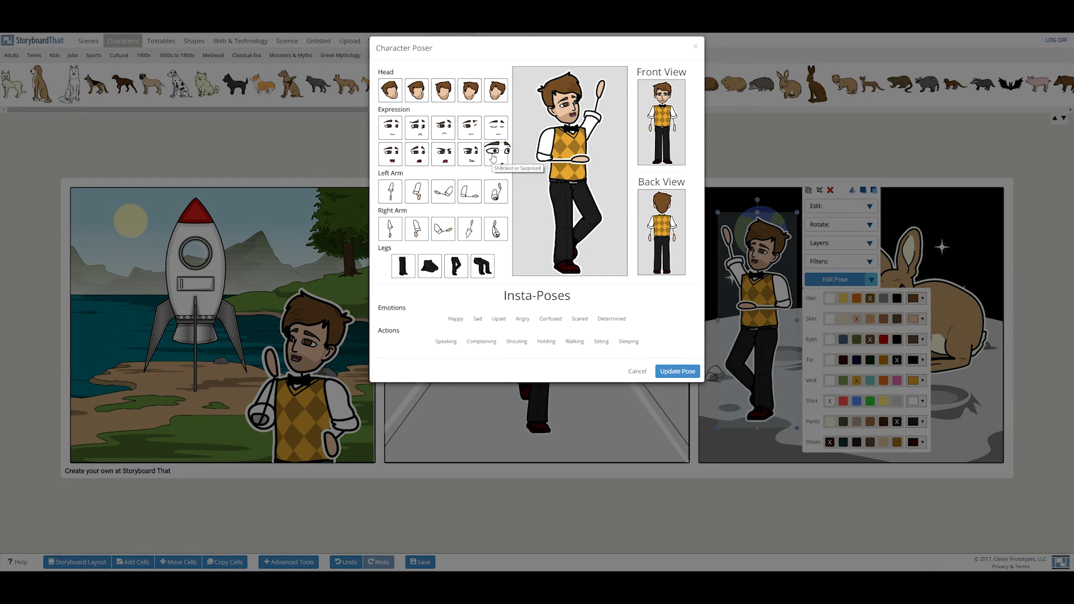
{"action": "left_click", "coordinate": [677, 371]}
Flip the teen copy, shrink it, and move it down beside the rabbits.
{"action": "left_click", "coordinate": [854, 193]}
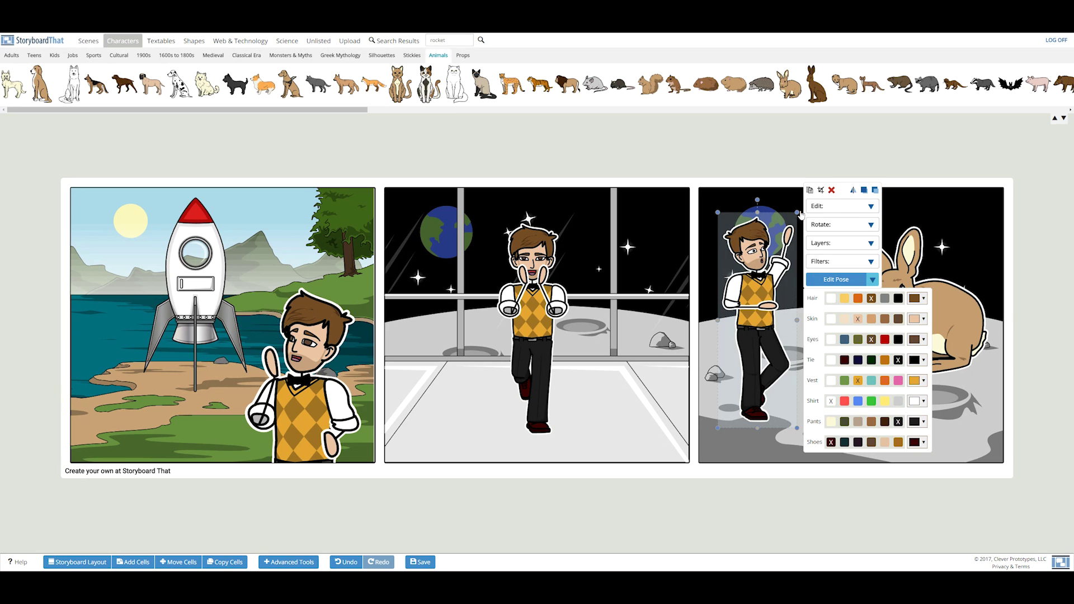
{"action": "left_click_drag", "start_coordinate": [797, 213], "coordinate": [761, 311]}
{"action": "left_click_drag", "start_coordinate": [742, 372], "coordinate": [794, 333]}
{"action": "left_click", "coordinate": [781, 151]}
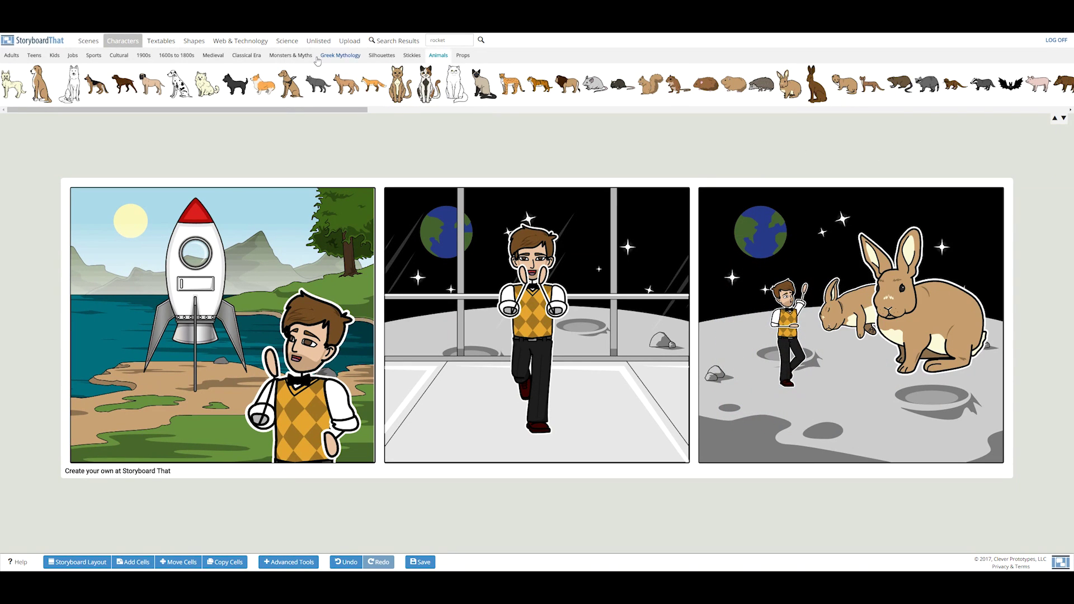
{"action": "left_click", "coordinate": [170, 42]}
Add a speech bubble to the third cell, enlarged and placed above the small teen.
{"action": "left_click_drag", "start_coordinate": [259, 83], "coordinate": [792, 246]}
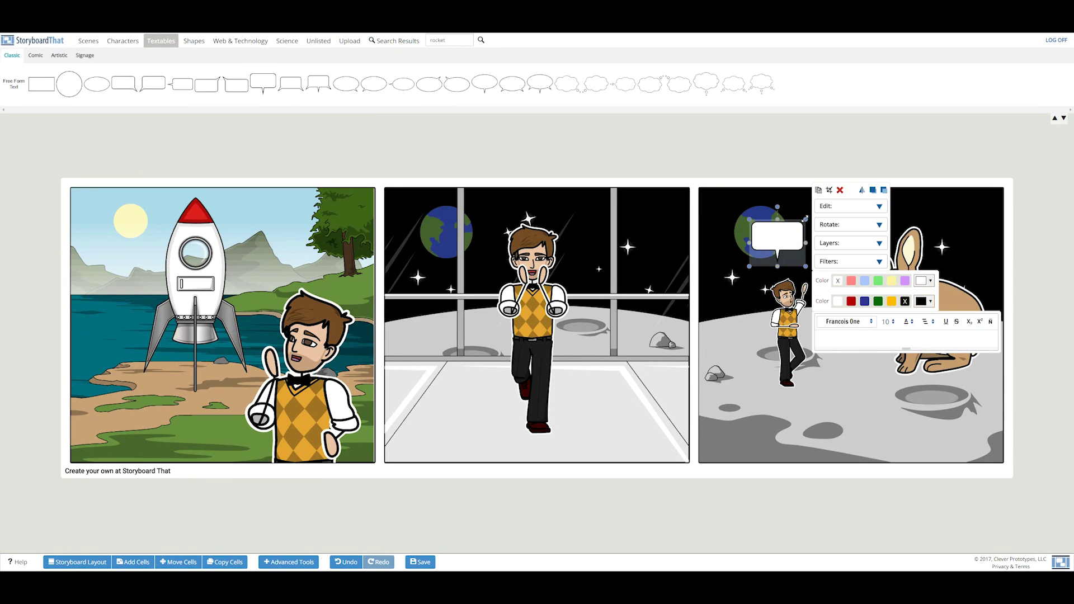
{"action": "left_click", "coordinate": [804, 223]}
{"action": "left_click_drag", "start_coordinate": [800, 223], "coordinate": [781, 237]}
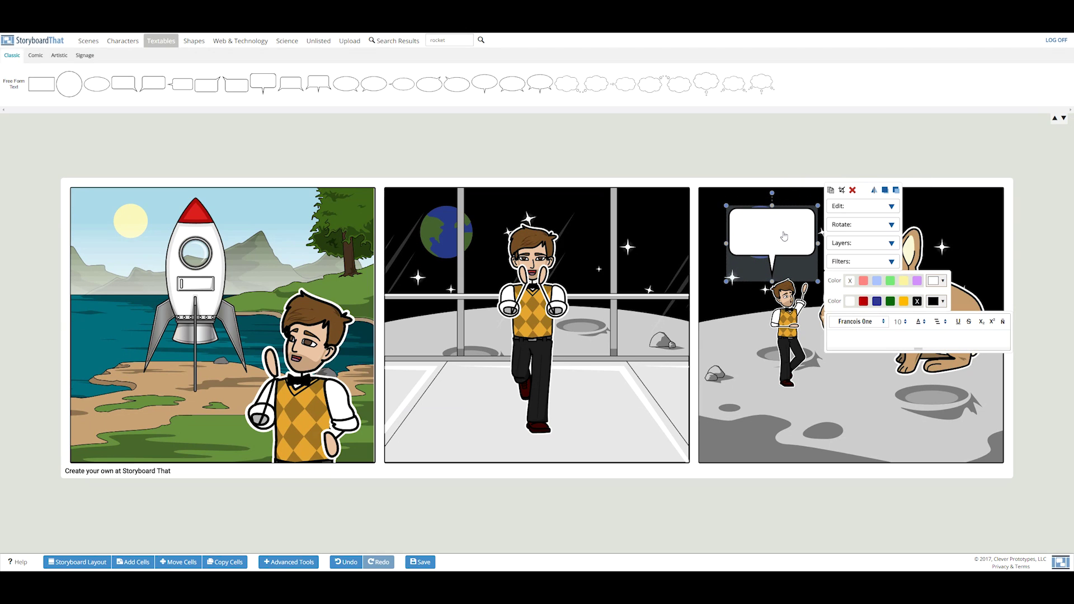
Set the bubble's text size to 14 and make it read 'Good Golly Gosh!'.
{"action": "left_click", "coordinate": [900, 322]}
{"action": "left_click", "coordinate": [904, 370]}
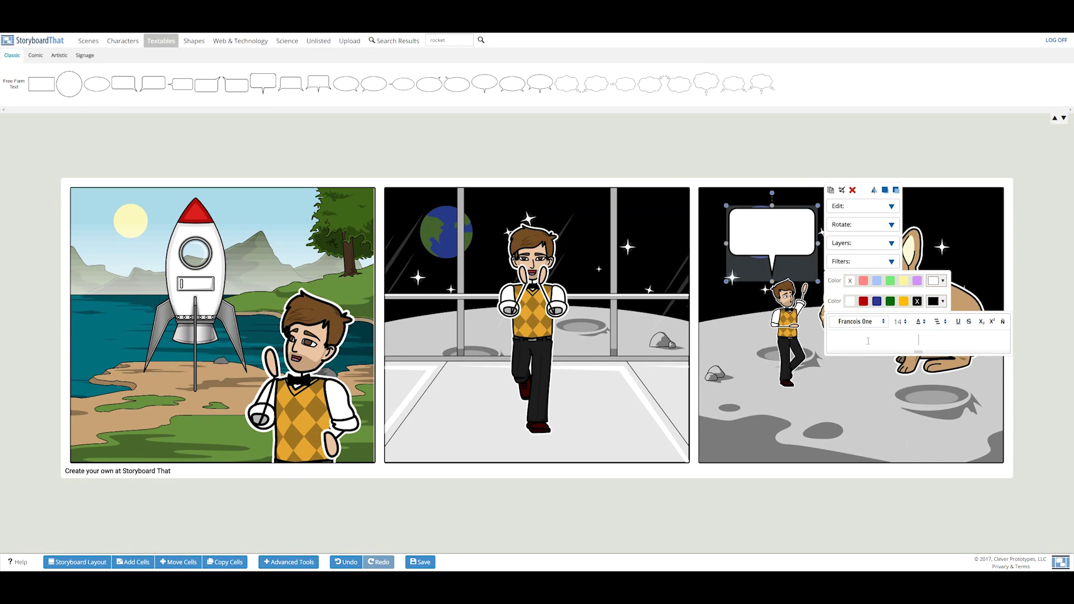
{"action": "left_click", "coordinate": [866, 338]}
{"action": "type", "text": "Good Golly Gosh!"}
{"action": "left_click", "coordinate": [901, 163]}
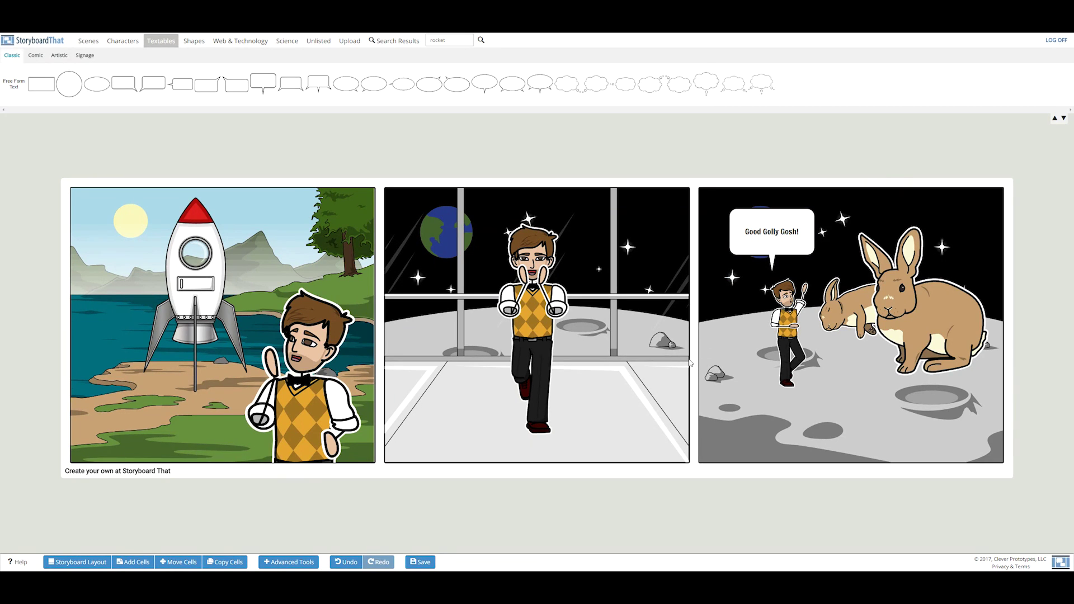
Save the storyboard with the title 'The Bunny Planet'.
{"action": "left_click", "coordinate": [415, 562]}
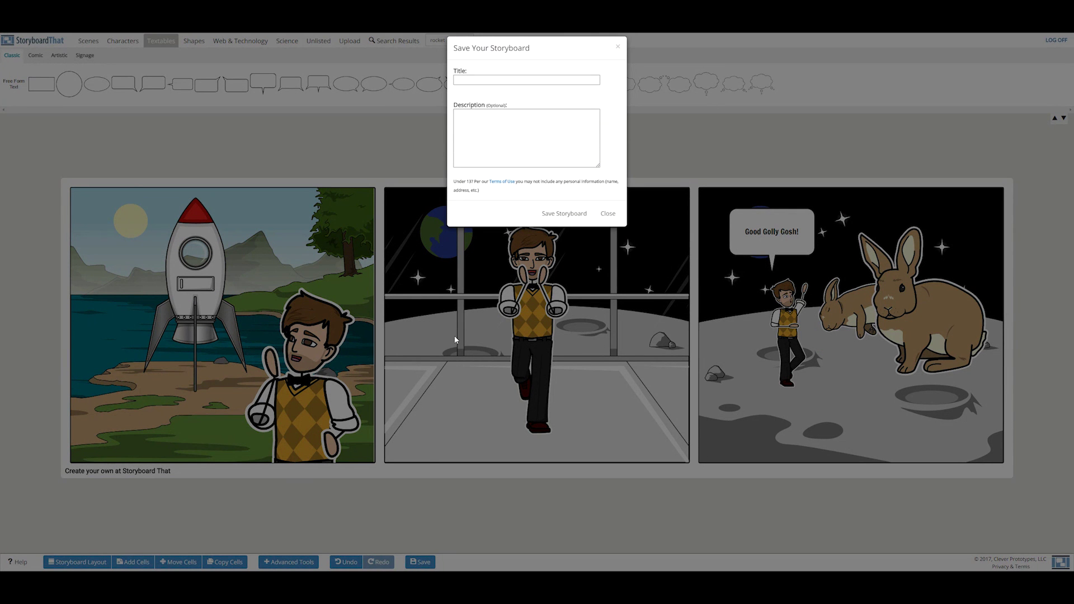
{"action": "left_click", "coordinate": [508, 82]}
{"action": "type", "text": "The Bunny Planet"}
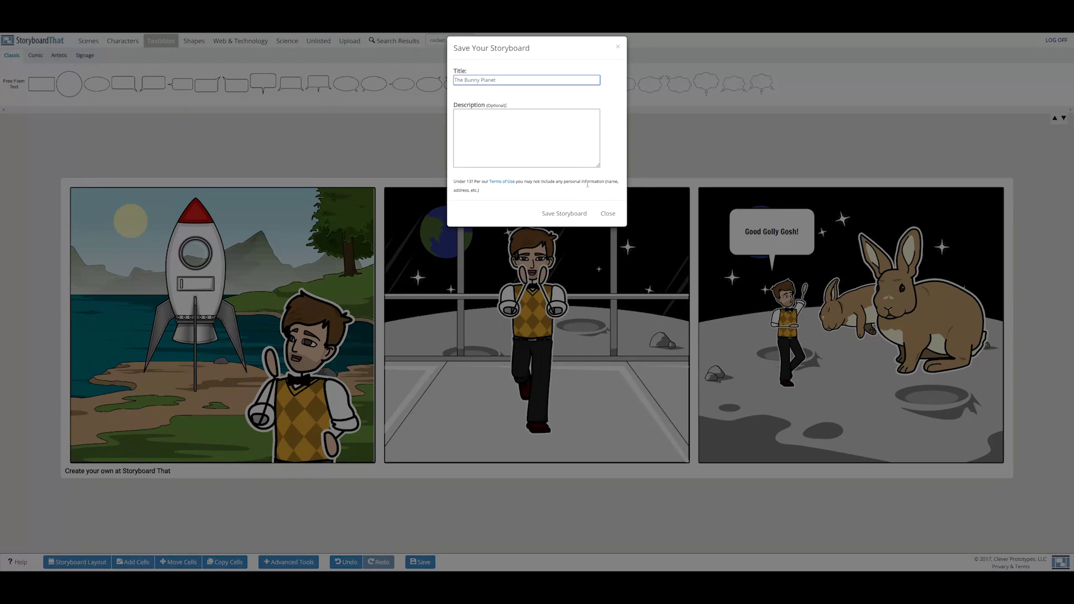
{"action": "left_click", "coordinate": [581, 214]}
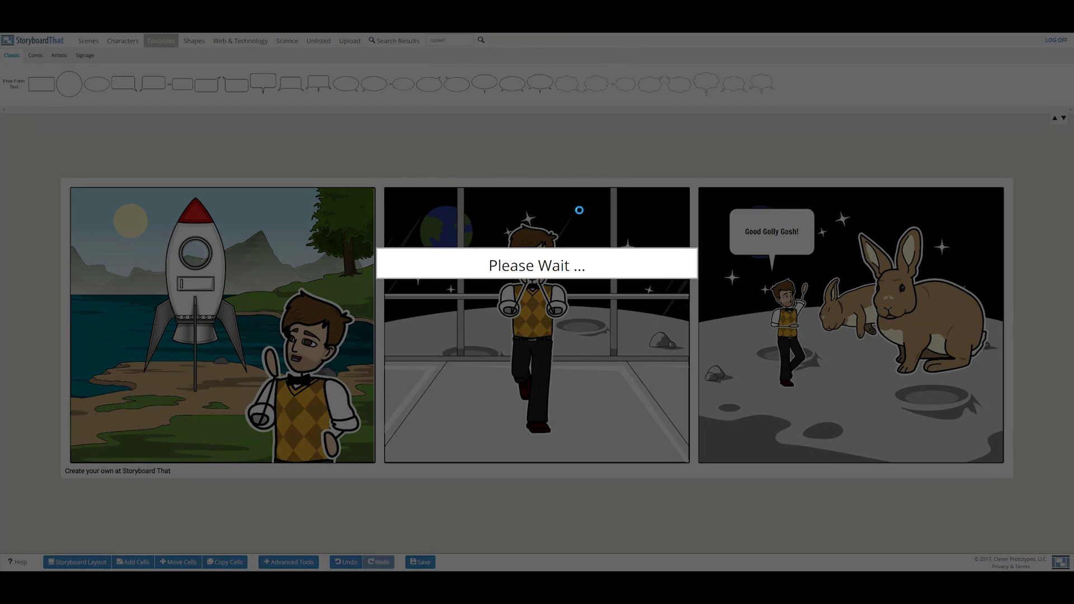